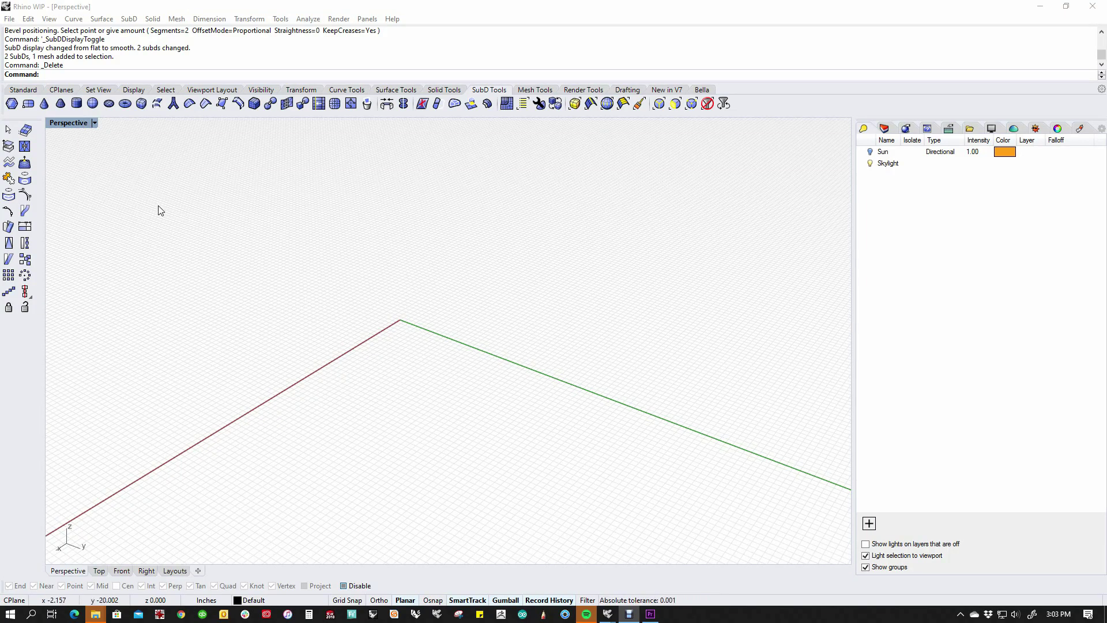
Create a SubD cylinder at the origin with radius 2.225 and height 4.683.
left_click(76, 104)
left_click(400, 320)
left_click(461, 345)
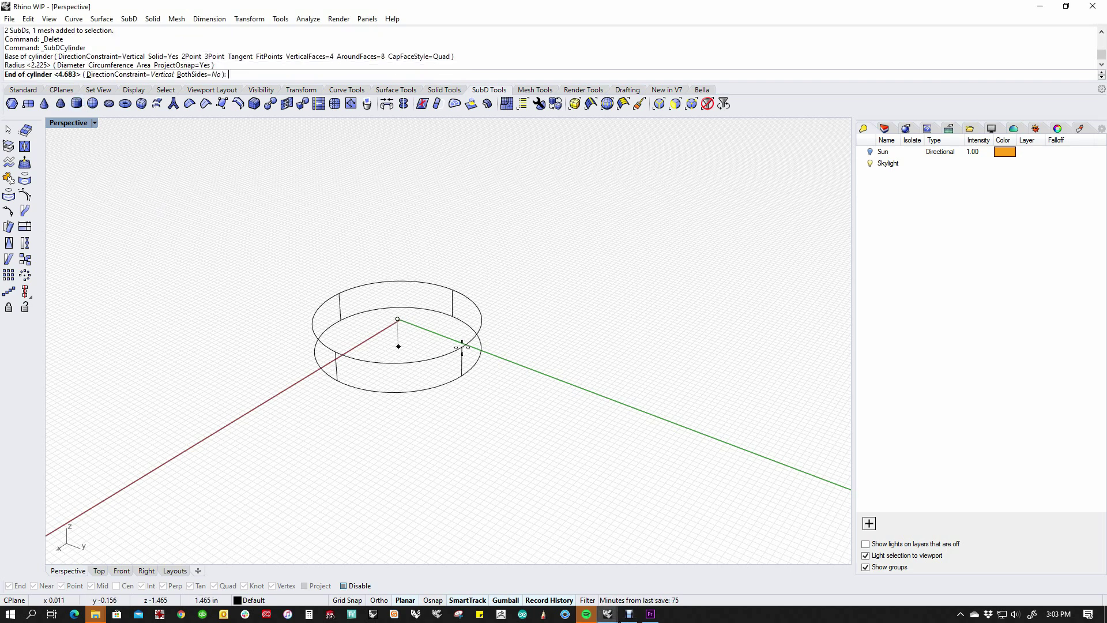
left_click(424, 208)
scroll(460, 347, "up", 5)
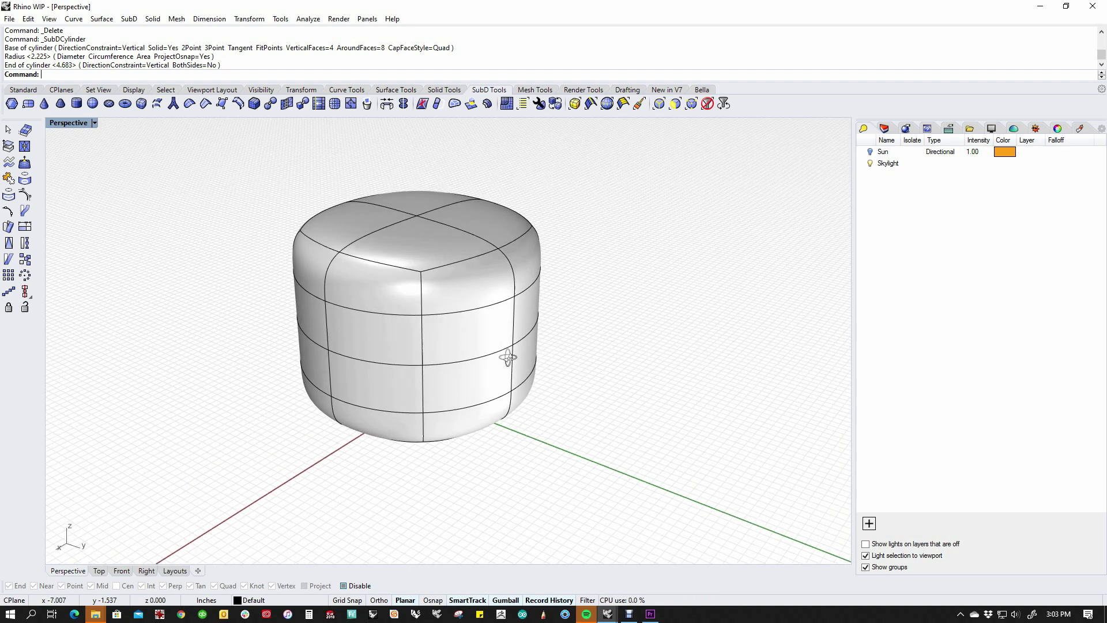
Inspect the cylinder from above in flat and smooth display, then delete it.
key("Tab")
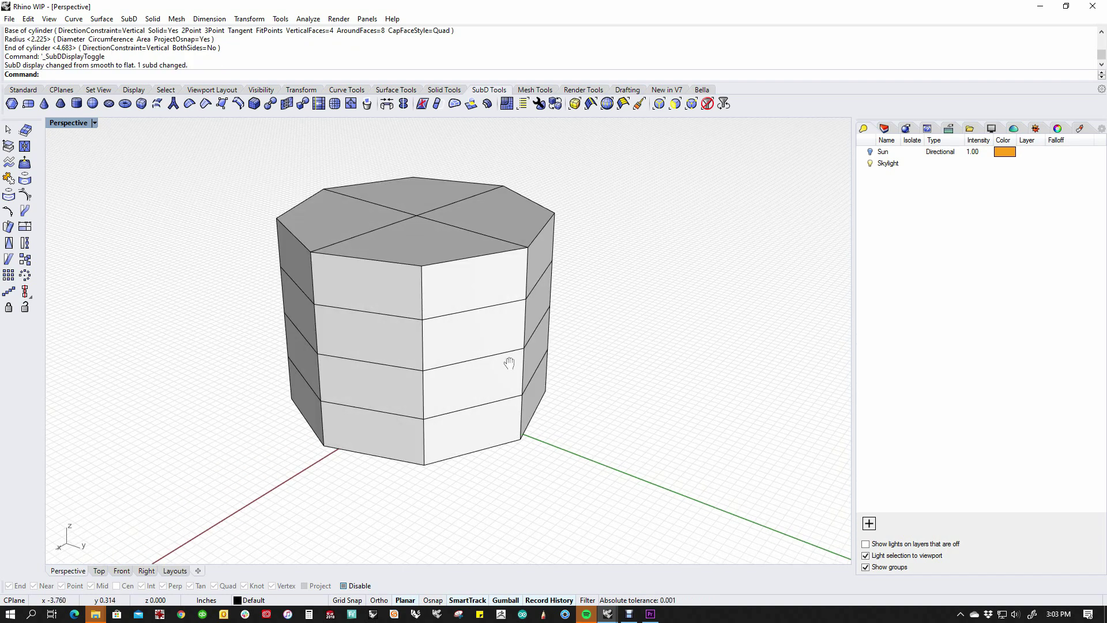
right_click_drag(507, 363, 524, 388)
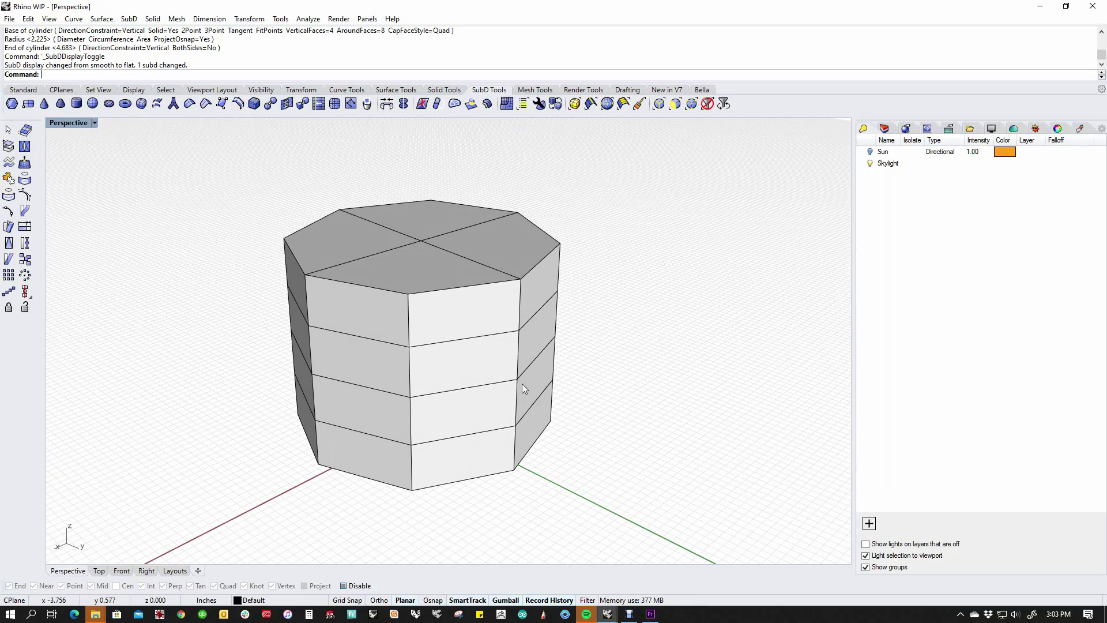
right_click_drag(521, 383, 536, 402)
key("Tab")
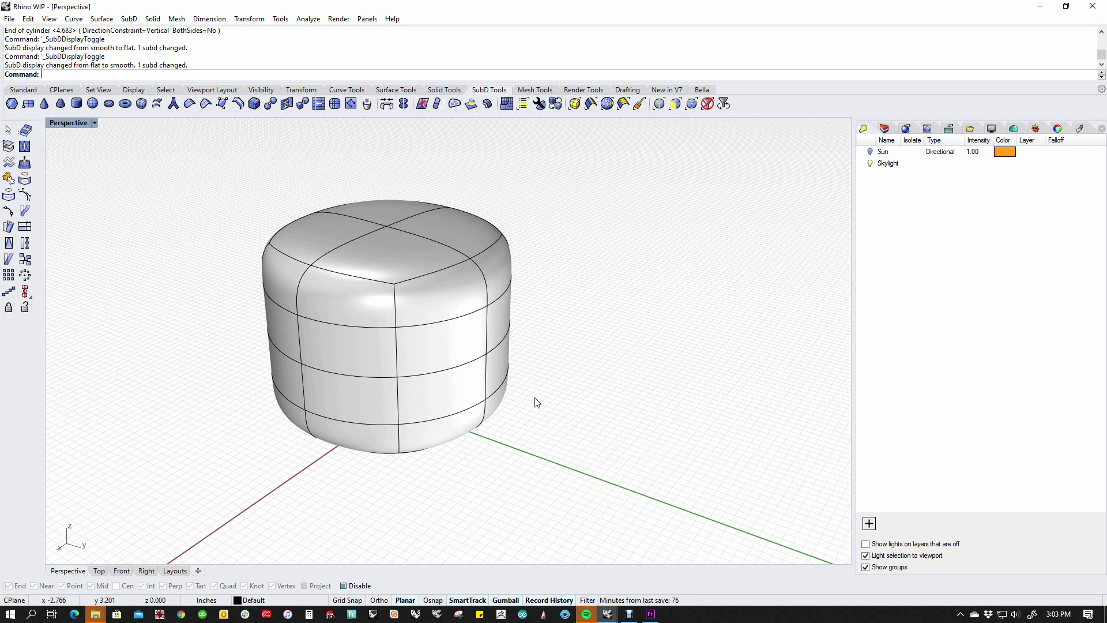
left_click(449, 393)
key("Delete")
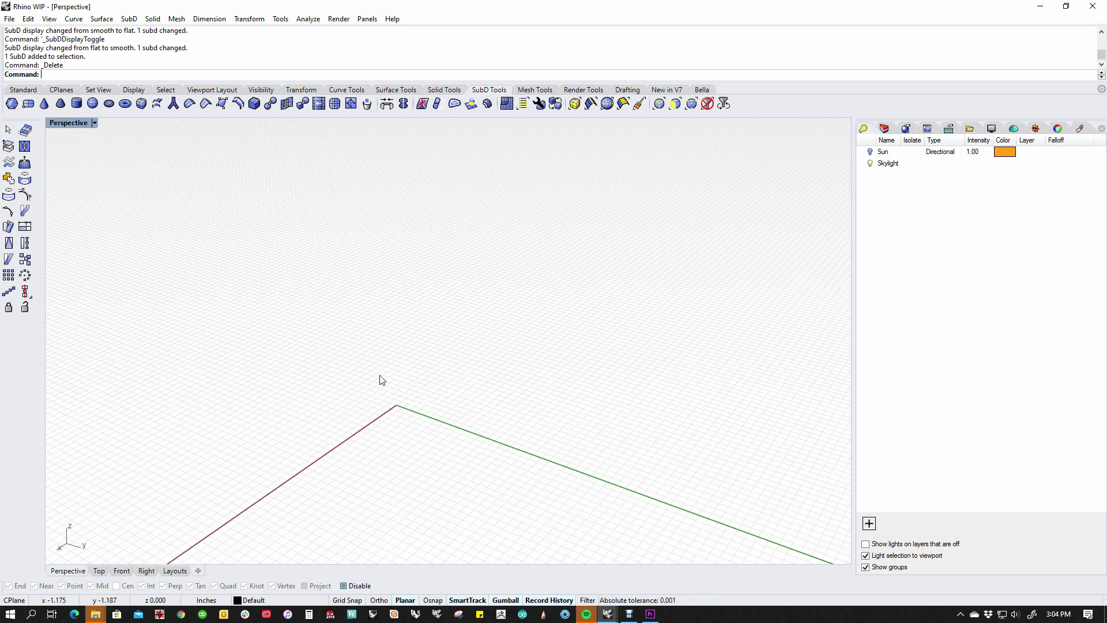
Draw a square SubD plane on the grid near the origin and show it flat.
left_click(12, 103)
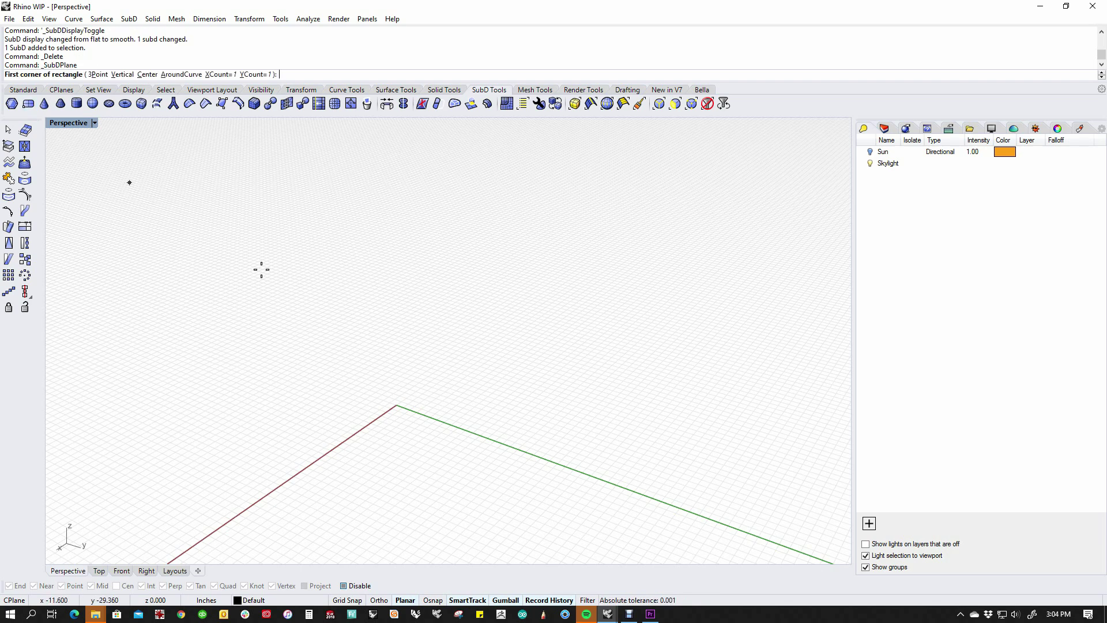
left_click(344, 378)
left_click(374, 496)
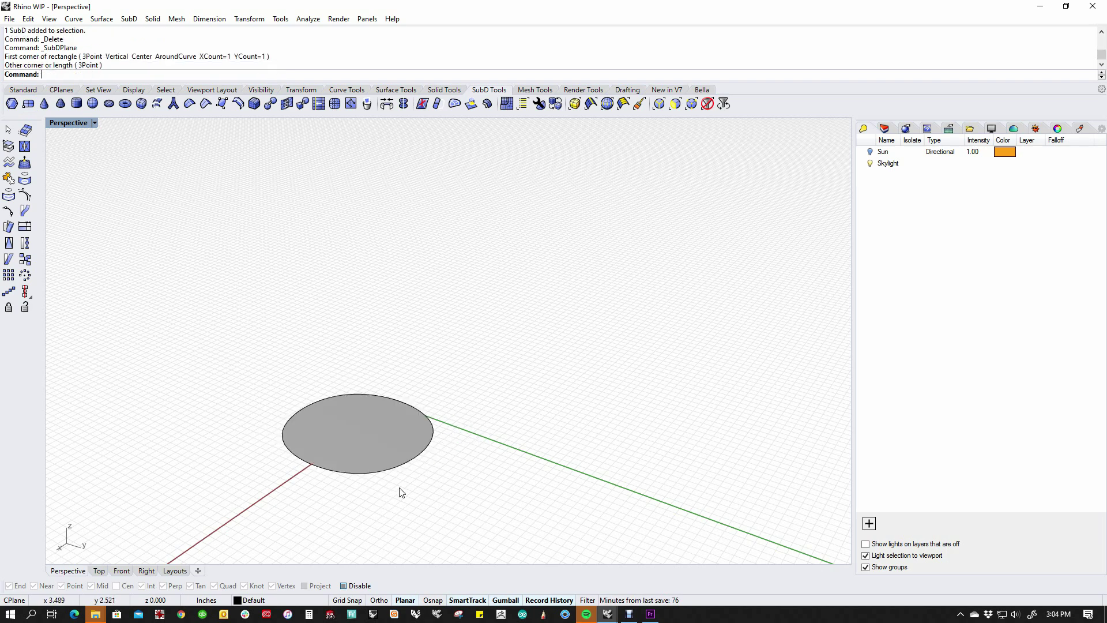
mouse_move(425, 499)
right_mouse_down()
mouse_move(443, 424)
mouse_move(454, 420)
mouse_move(438, 433)
mouse_move(438, 460)
mouse_move(442, 448)
right_mouse_up()
key("Tab")
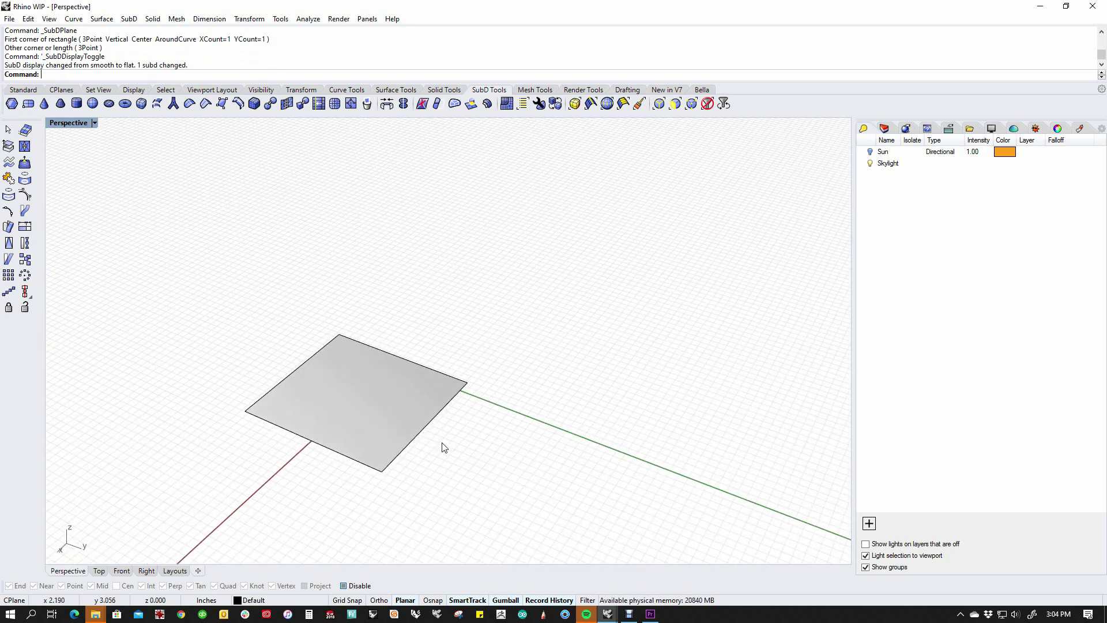
Select the plane's four edges and extrude them upward into box walls.
left_click(425, 436, "ctrl+shift")
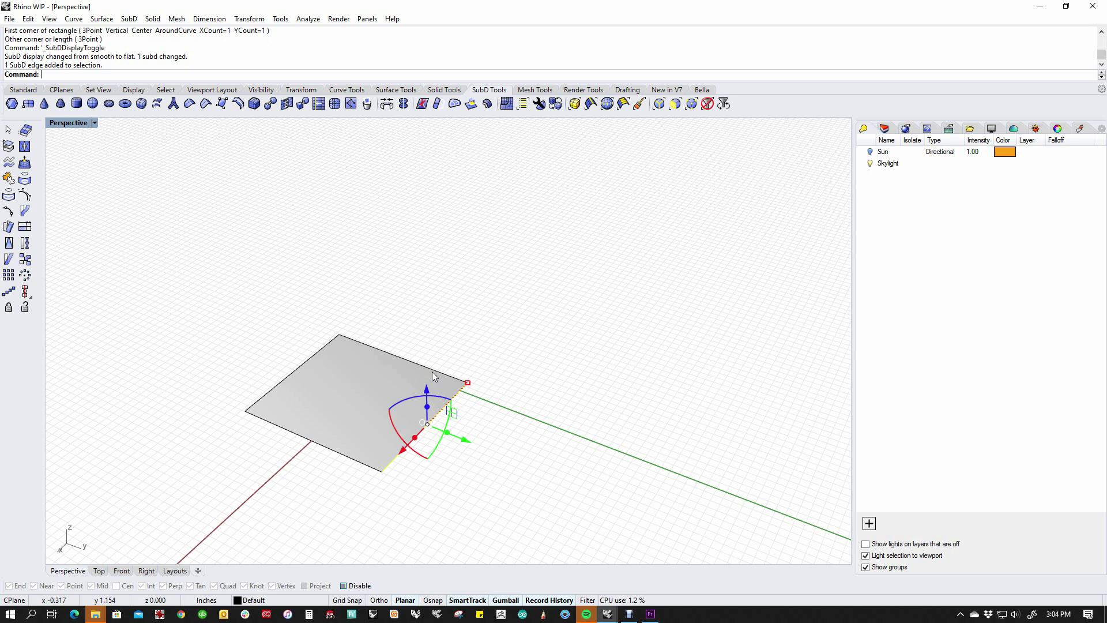
left_click(435, 370, "ctrl+shift")
left_click(310, 360, "ctrl+shift")
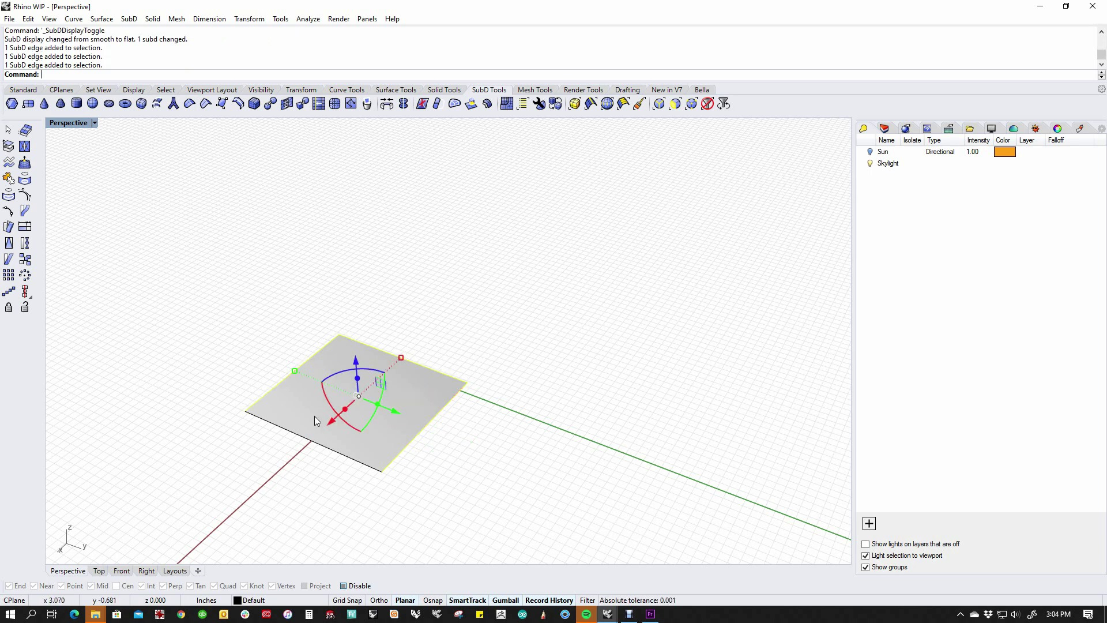
left_click(320, 446, "ctrl+shift")
right_click_drag(319, 446, 359, 392)
left_click_drag(359, 393, 356, 323, "ctrl")
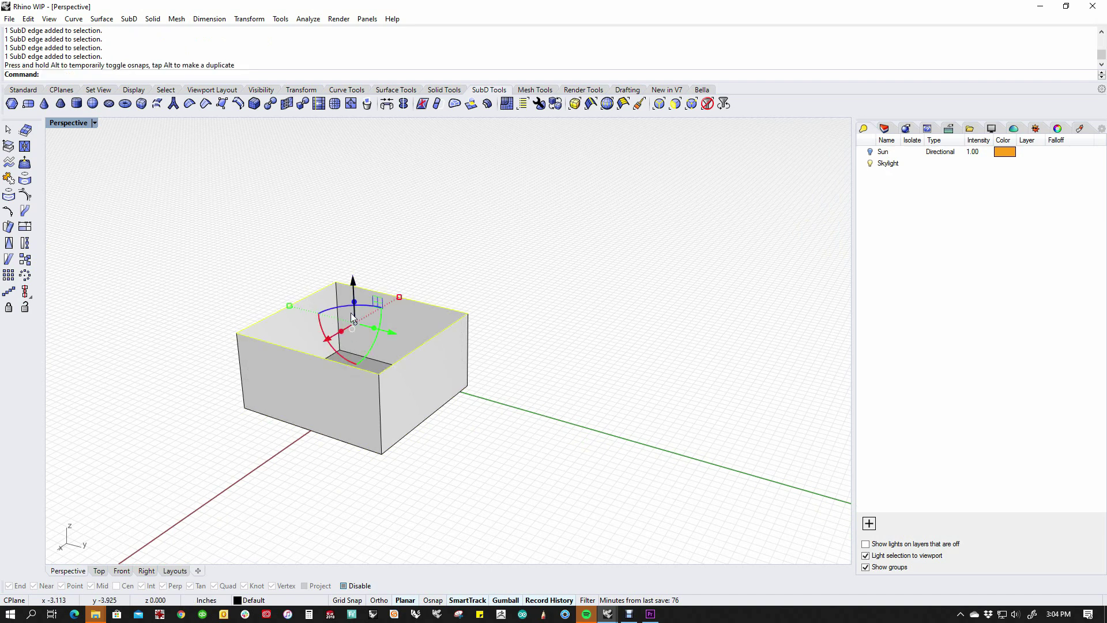
Build two outward-flared stepped rings with a chamfered top by alternating scale and extrude.
left_click_drag(291, 307, 272, 302)
left_click_drag(355, 299, 353, 273)
left_click_drag(271, 276, 286, 281)
left_click_drag(353, 275, 352, 239)
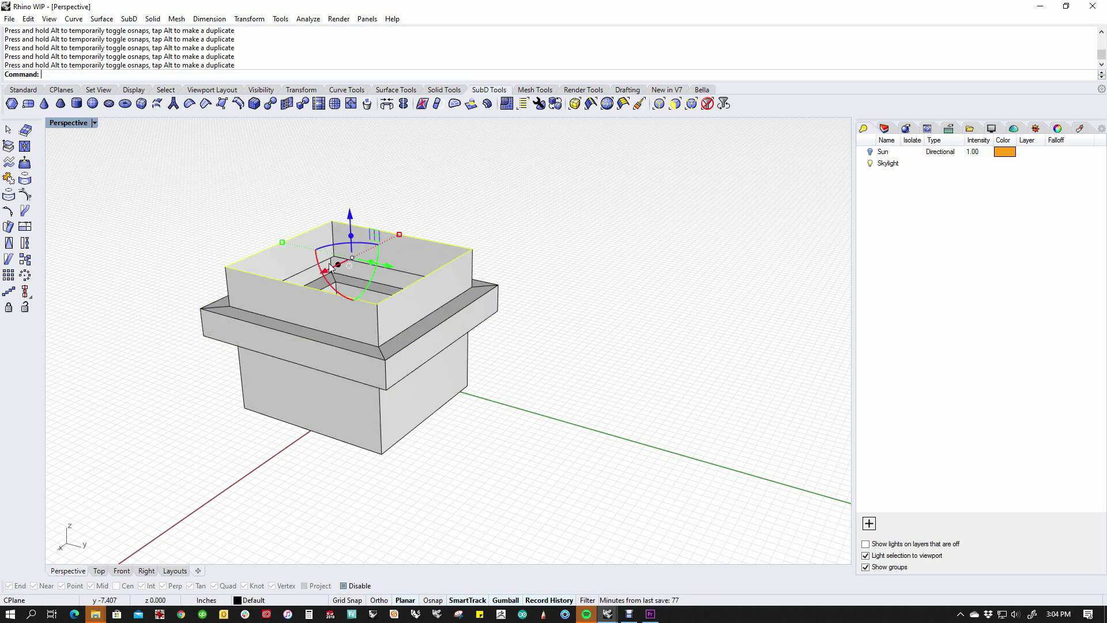
left_click_drag(281, 243, 267, 239)
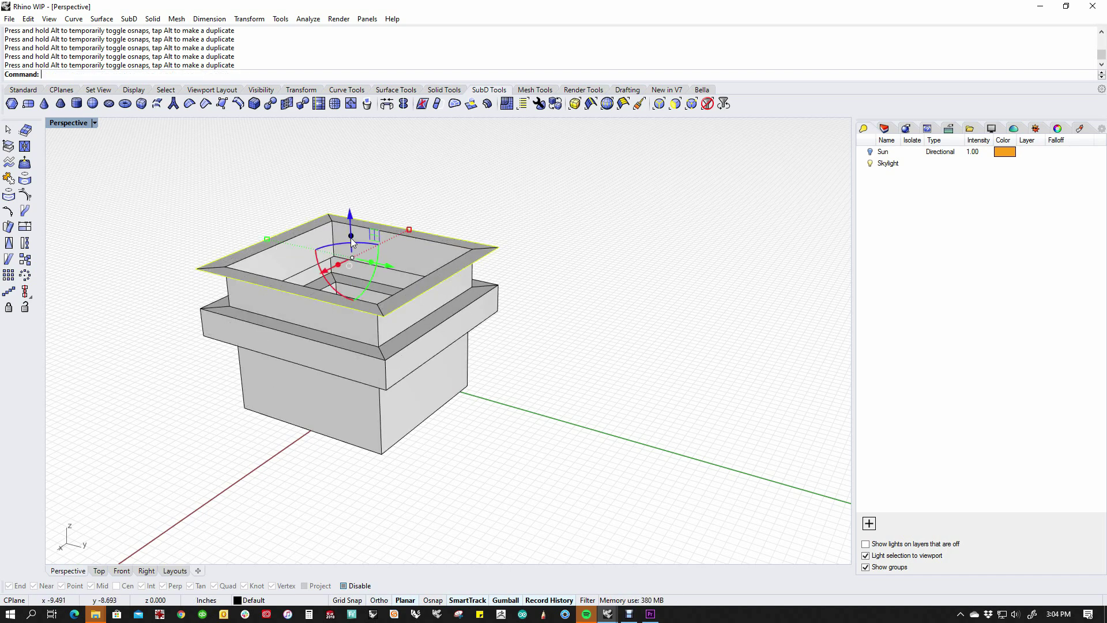
left_click_drag(352, 255, 351, 231)
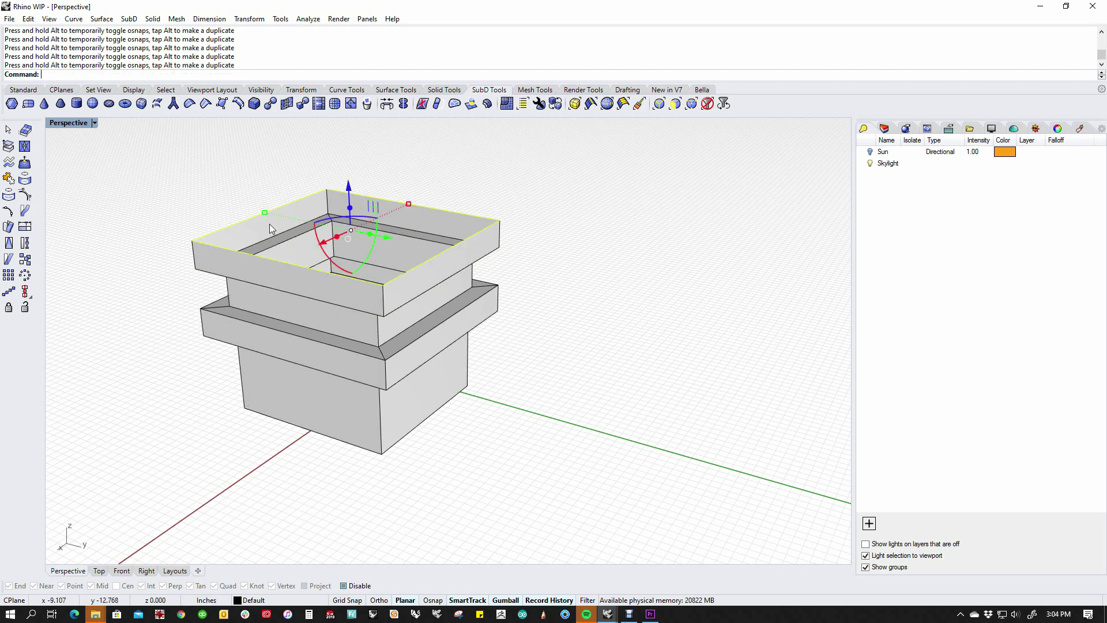
left_click_drag(265, 216, 287, 218)
left_click_drag(351, 282, 350, 193)
Undo the last raise of the top and clear the stray face selections.
key("ctrl+z")
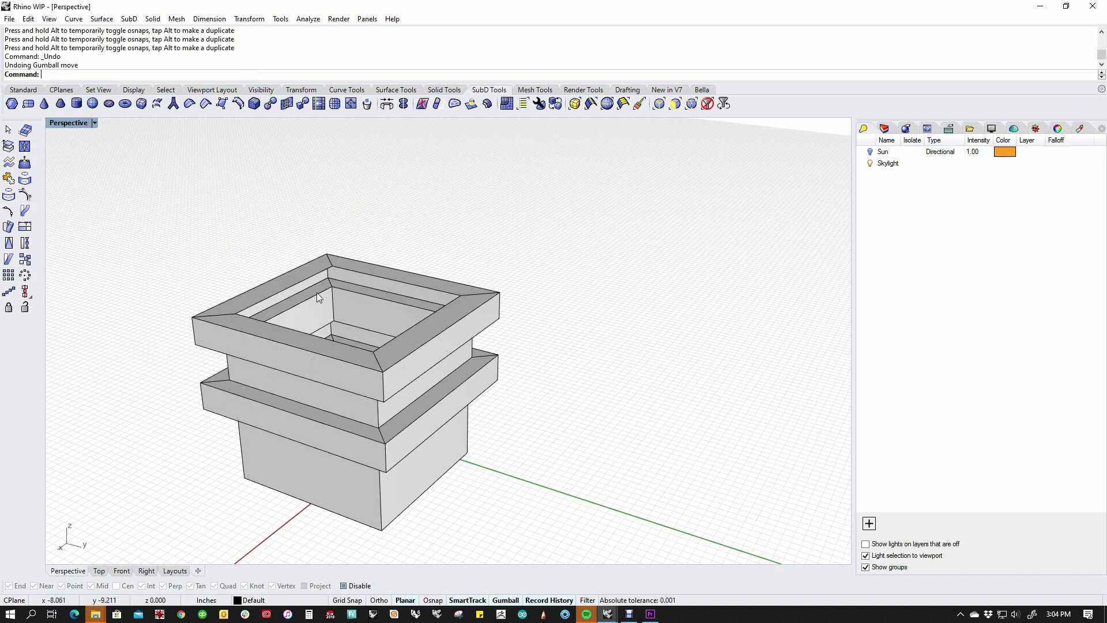
left_click(305, 279, "ctrl+shift")
left_click(387, 237)
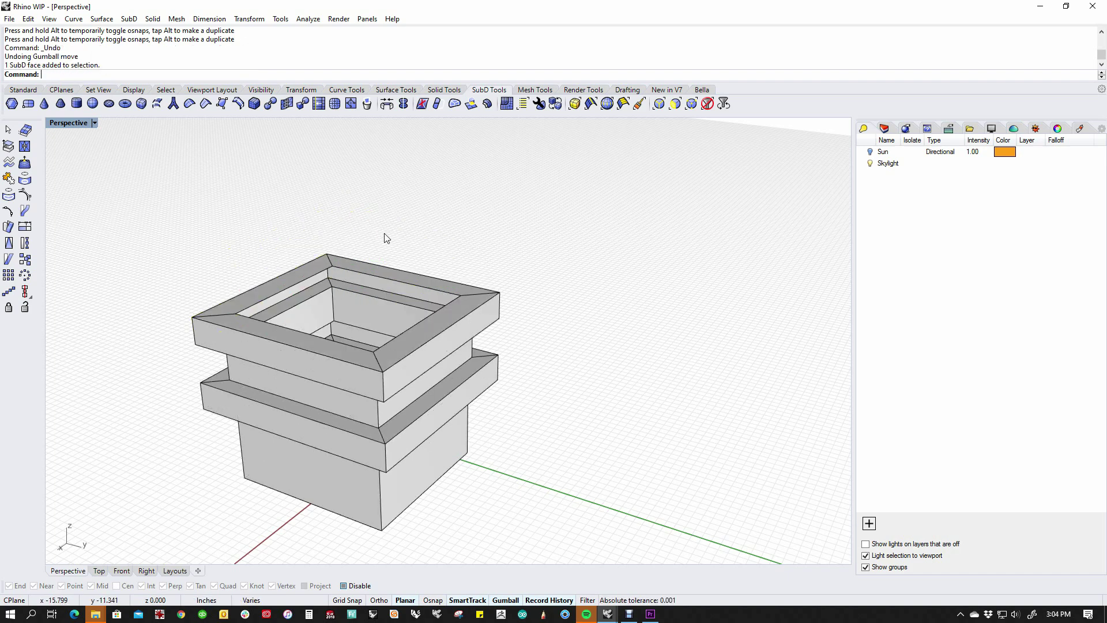
left_click(318, 274, "ctrl+shift")
key("Escape")
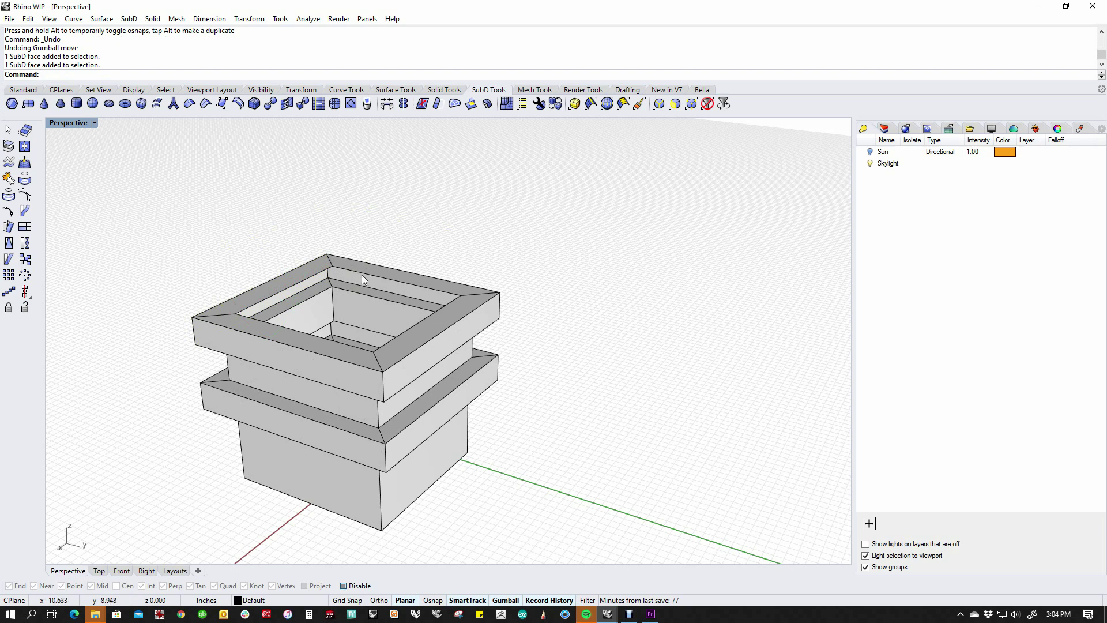
Extrude the top ring's inner edge loop straight up into a square tube.
left_click(362, 275, "ctrl+shift")
double_click(362, 274, "ctrl+shift")
left_click(419, 288, "ctrl")
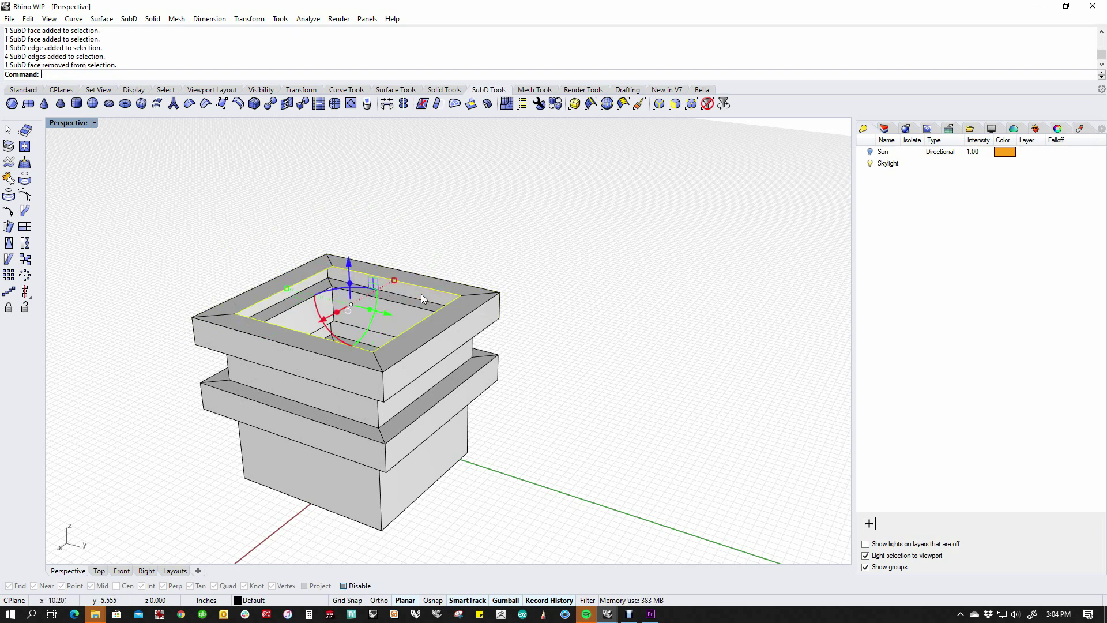
left_click_drag(353, 284, 348, 241, "ctrl")
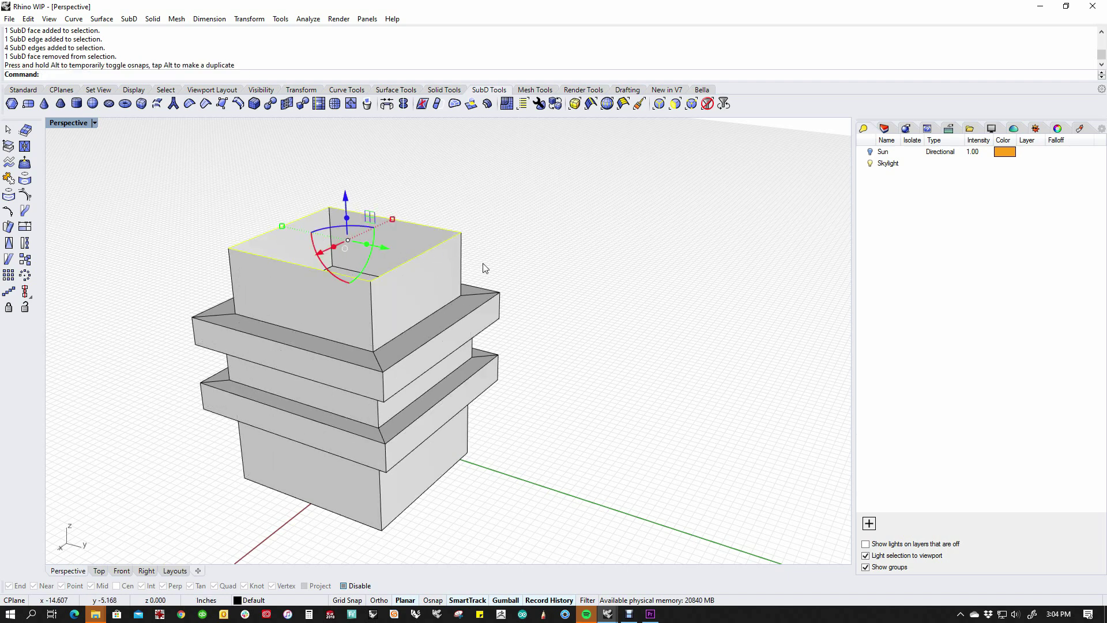
right_click_drag(508, 271, 524, 269)
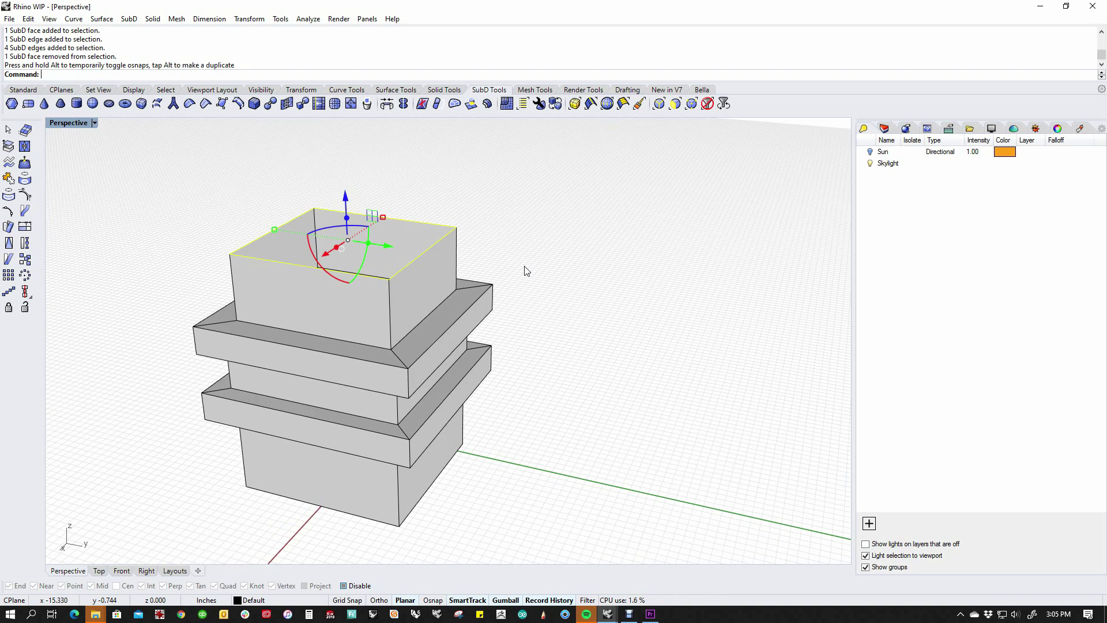
Move the gumball origin to the tube's top front corner and tilt the top into a slanted end.
type("r")
key("Return")
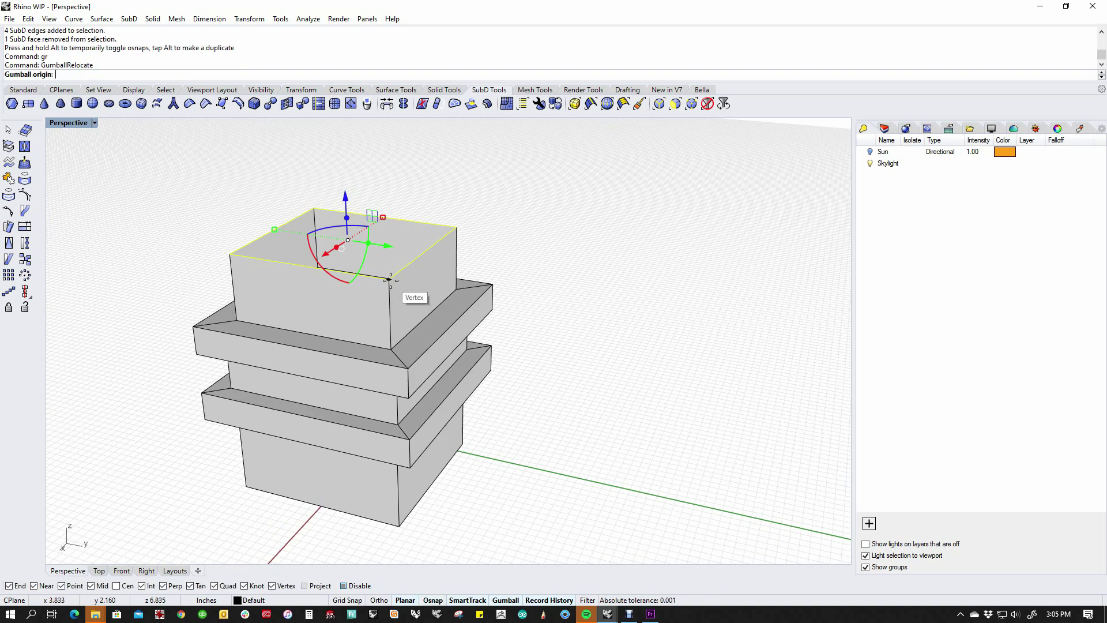
left_click(390, 281)
key("Return")
mouse_move(372, 311)
left_mouse_down()
mouse_move(356, 285)
mouse_move(356, 294)
left_mouse_up()
right_click_drag(356, 294, 473, 323)
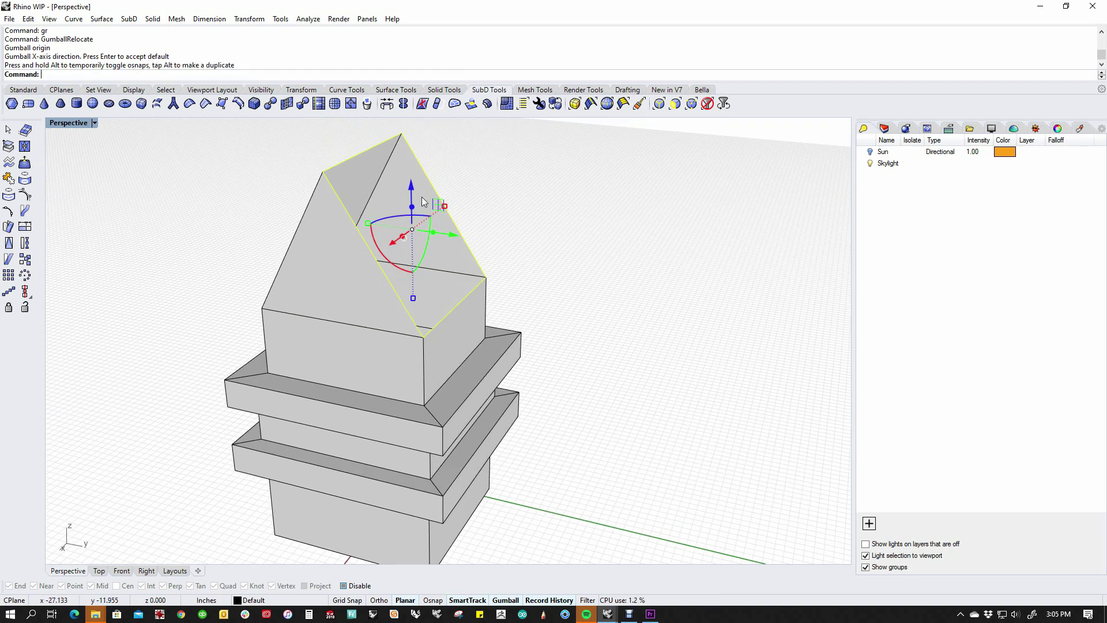
left_click_drag(413, 189, 411, 222)
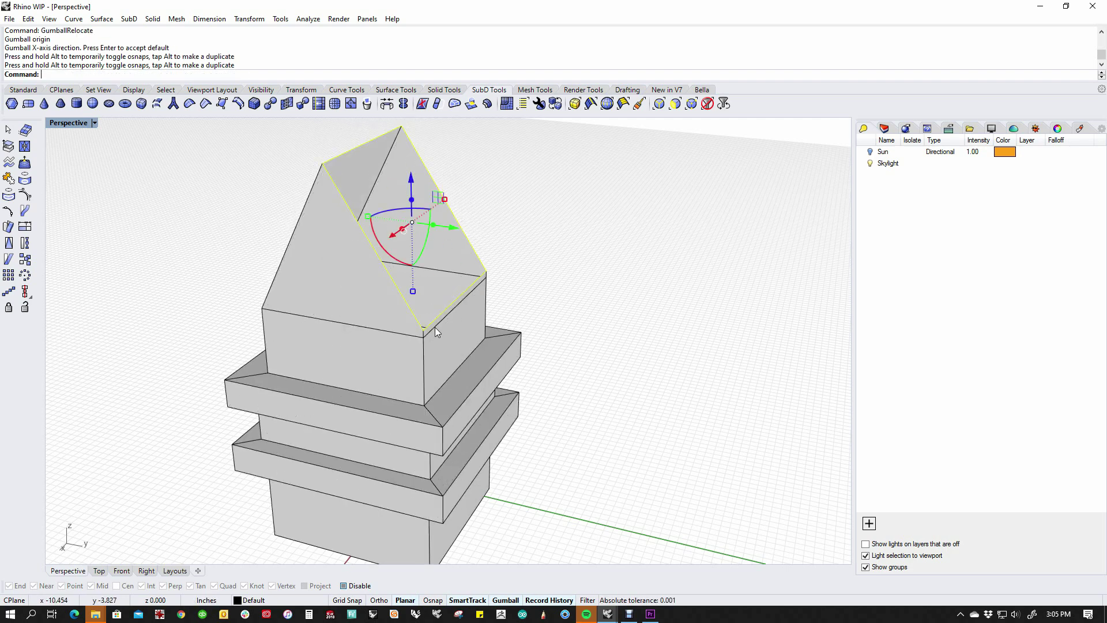
Re-pivot at the slanted end's lower corner, rotate the end face sideways and shift it right.
type("gr")
key("Return")
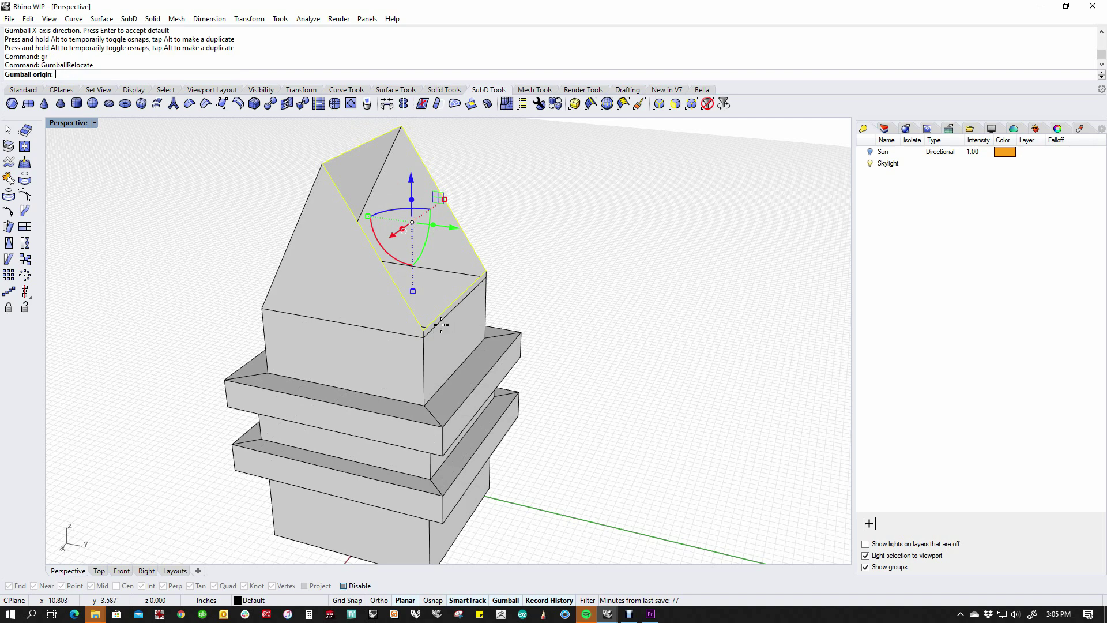
left_click(424, 329)
key("Return")
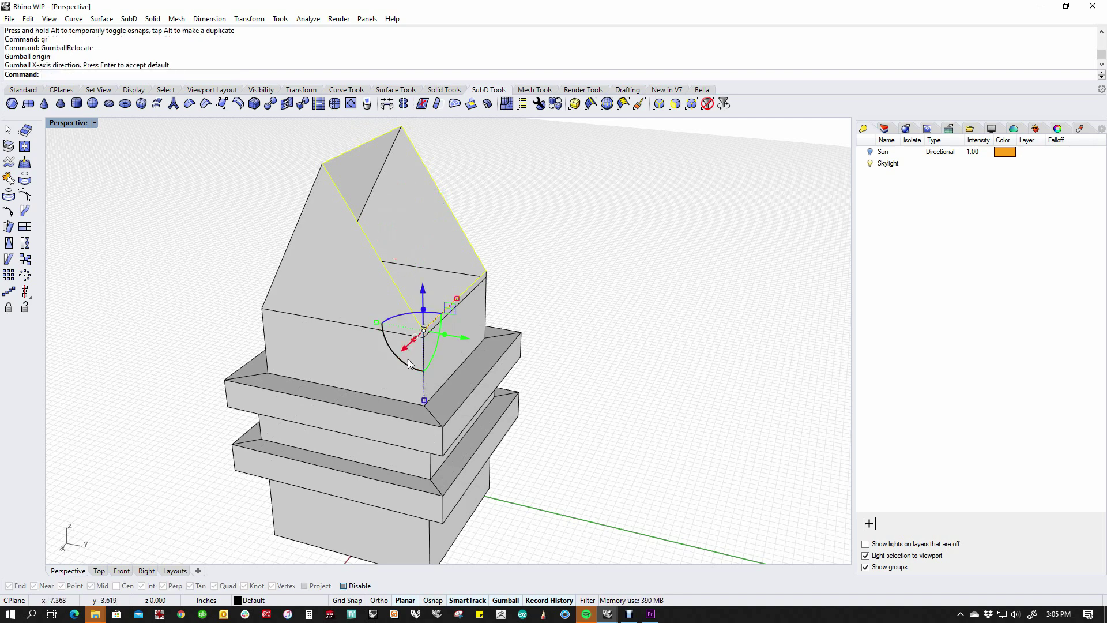
left_click_drag(410, 370, 406, 361)
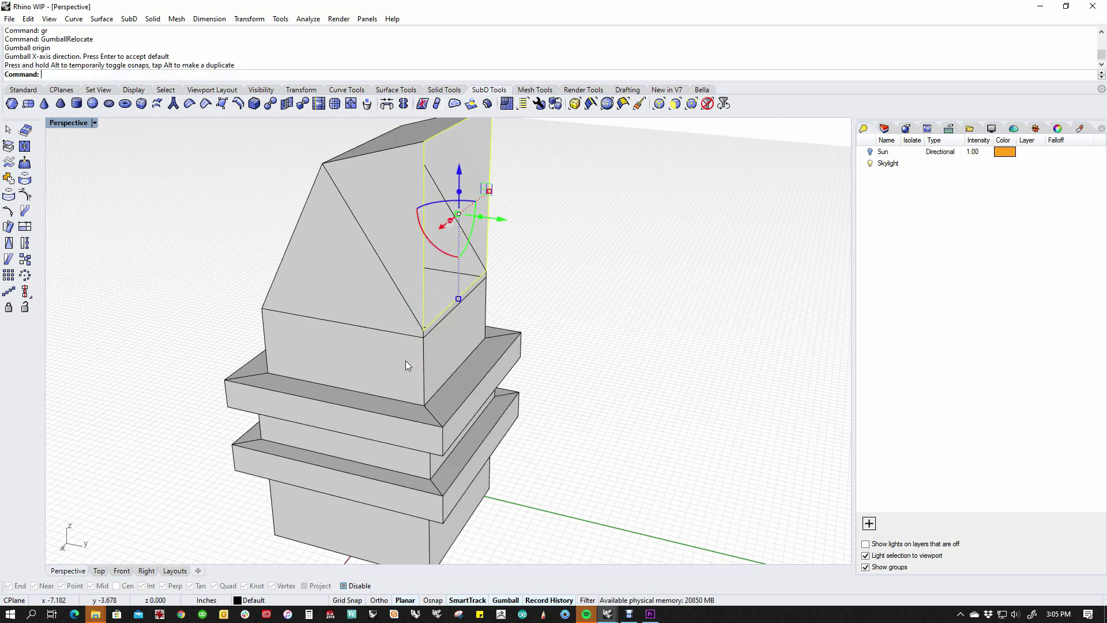
left_click_drag(458, 214, 463, 230)
Orbit and zoom around the finished elbow tower to inspect it, then deselect everything.
right_click_drag(456, 330, 451, 277)
scroll(451, 278, "up", 3)
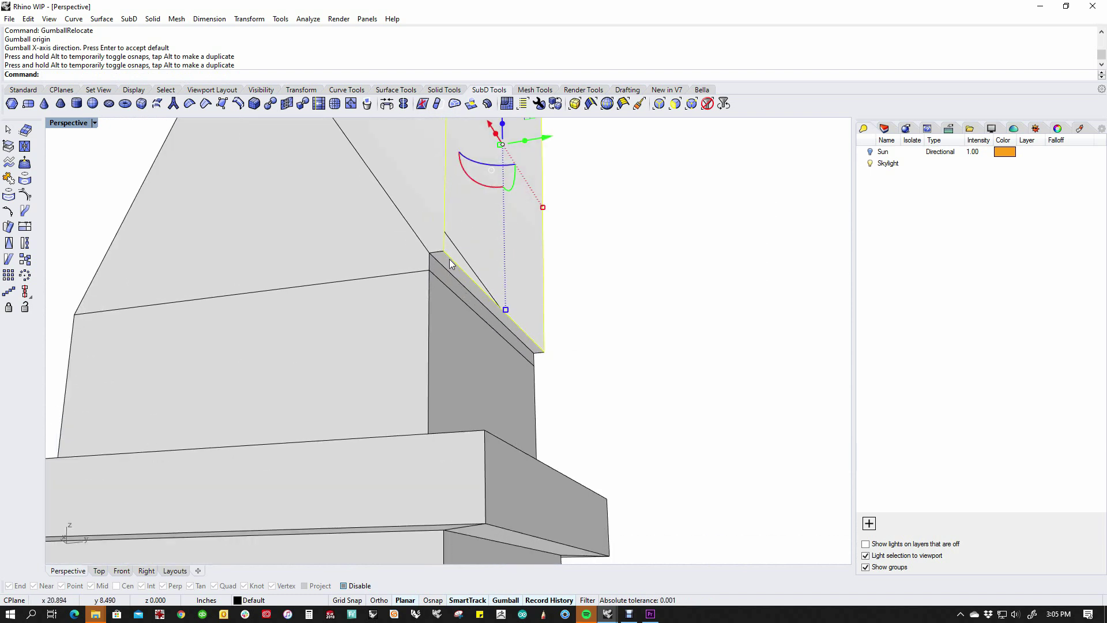
scroll(441, 291, "down", 5)
right_click_drag(442, 289, 460, 265)
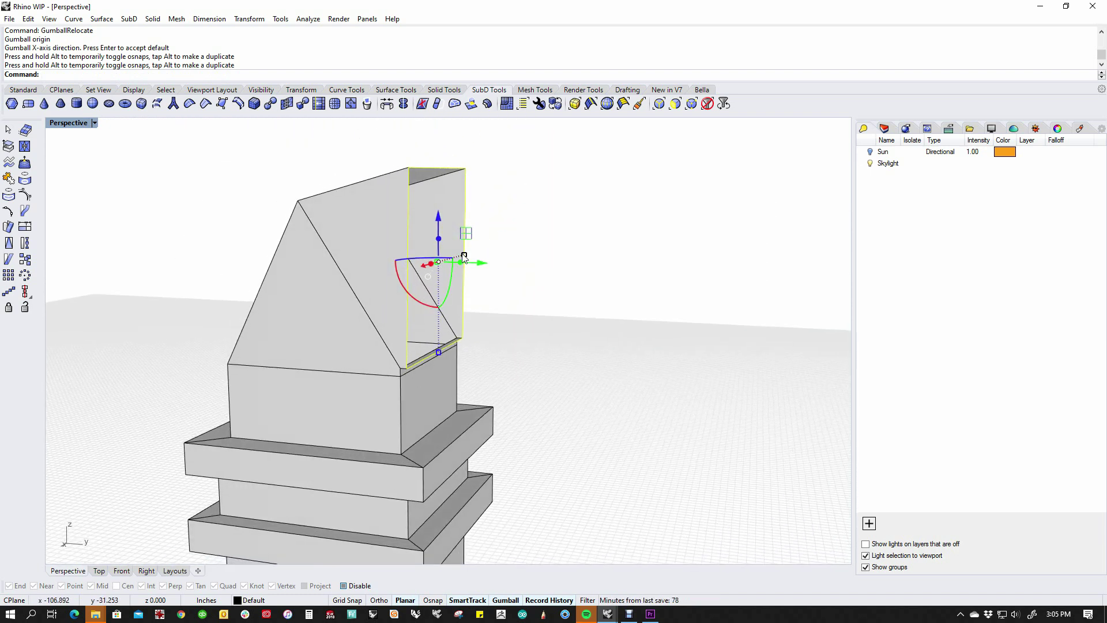
left_click_drag(461, 265, 544, 267)
scroll(572, 327, "down", 3)
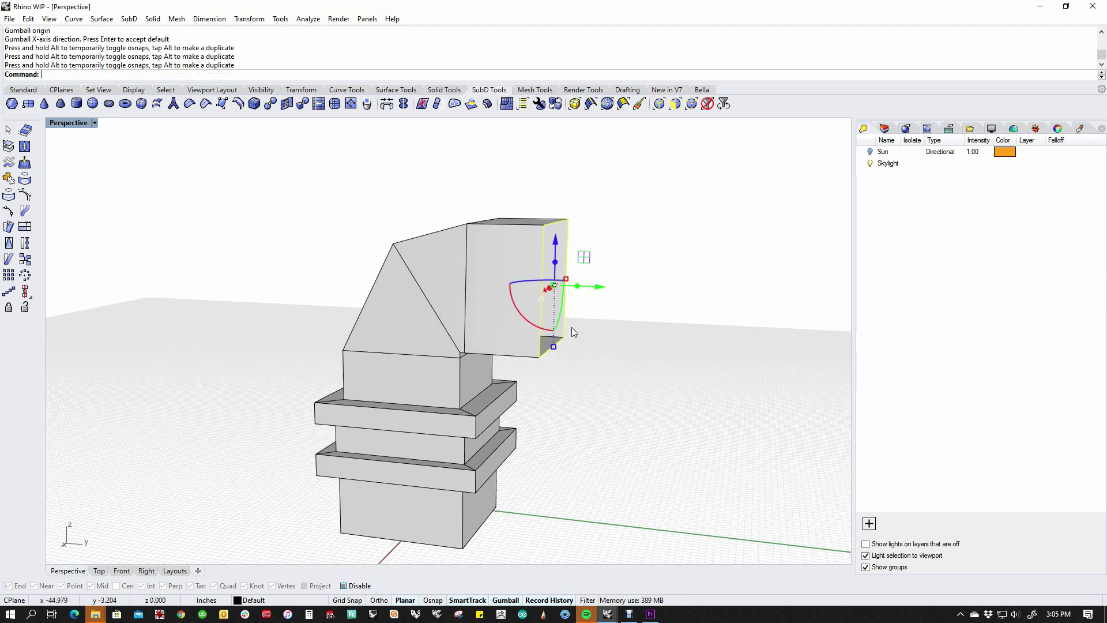
right_click_drag(572, 327, 517, 418)
key("Escape")
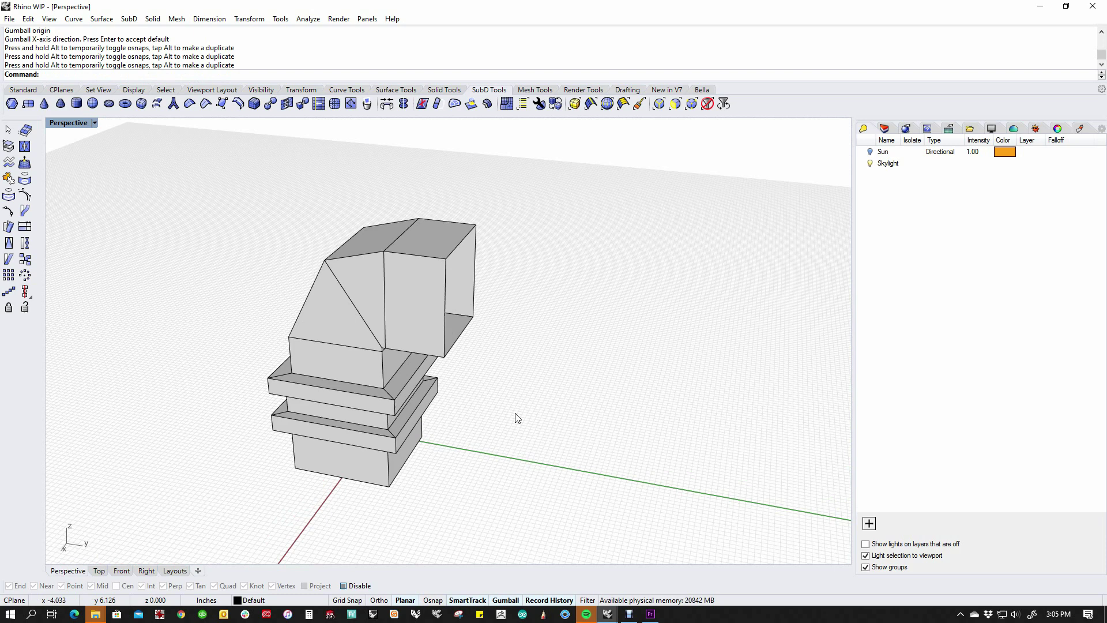
View the elbow smoothed from a low side angle, compare flat display, and pan aside.
key("Tab")
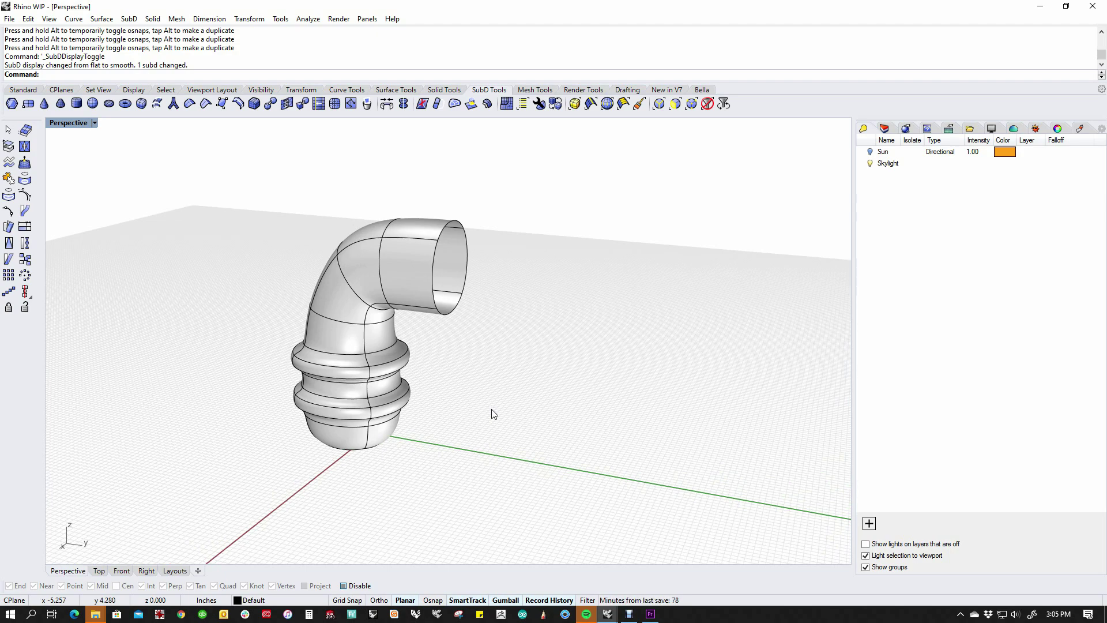
right_click_drag(492, 413, 512, 400)
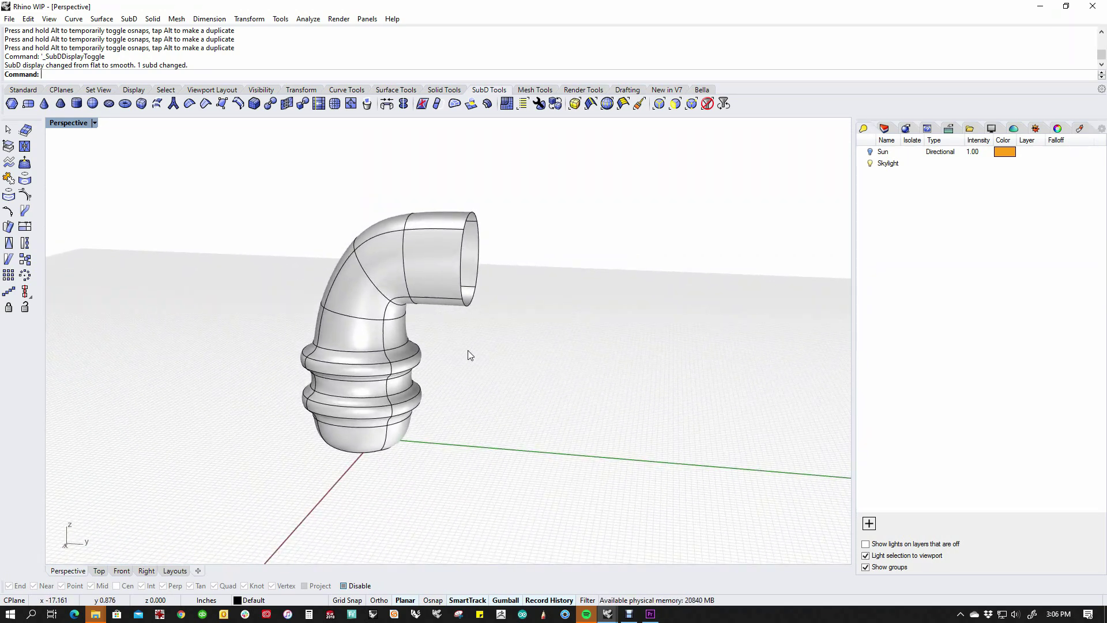
key("Tab")
key("Tab")
right_click_drag(468, 350, 394, 382, "shift")
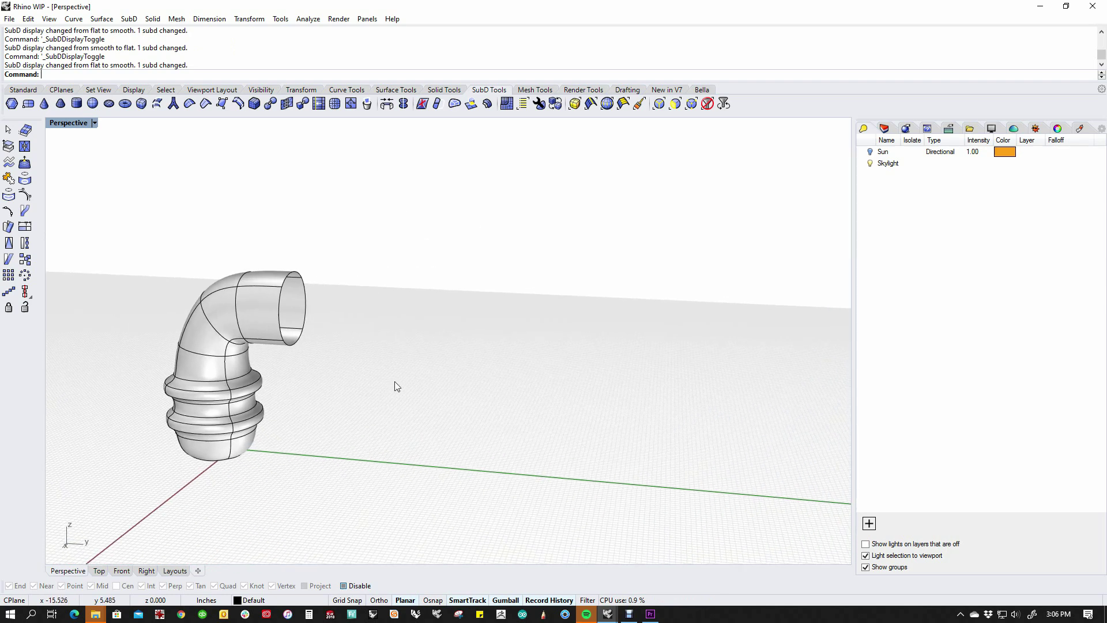
Draw a new SubD plane on the ground beside the first elbow.
left_click(28, 104)
left_click(419, 455)
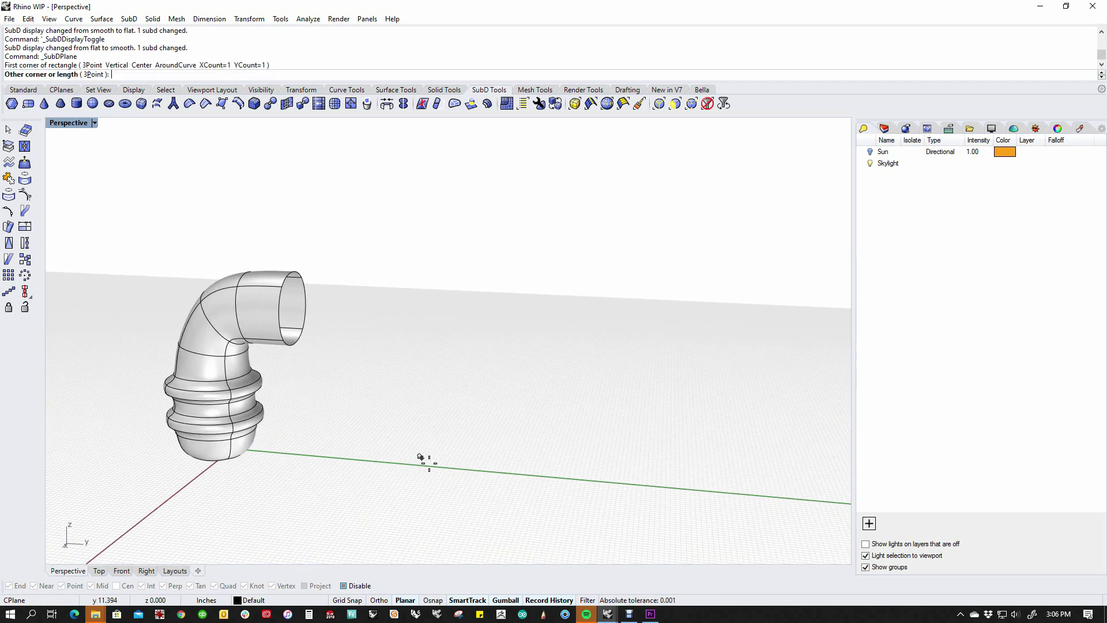
left_click(479, 500)
right_click_drag(497, 507, 460, 443)
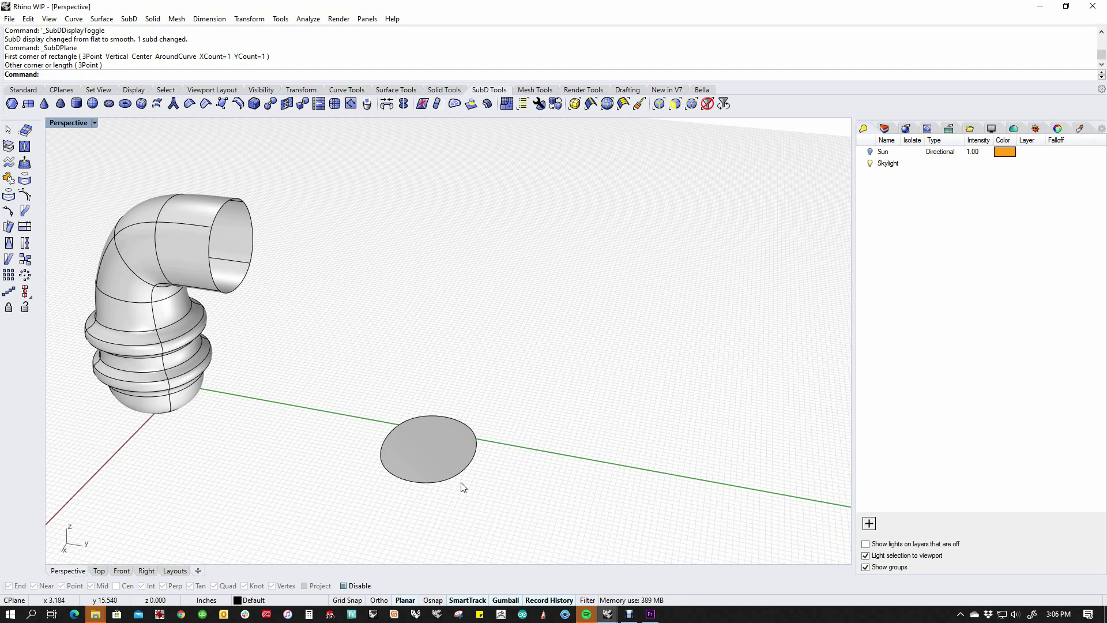
Lift the plane's four outer edges into a bowl and scale the rim inward into a band.
left_click(385, 438, "ctrl+shift")
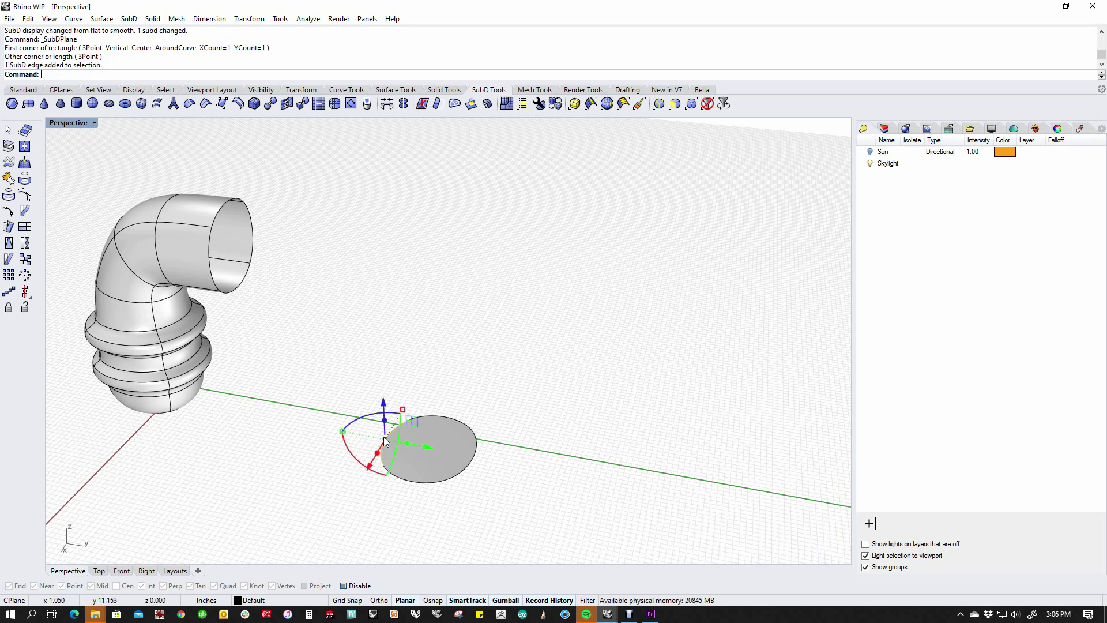
left_click(450, 418, "ctrl+shift")
left_click(476, 455, "ctrl+shift")
left_click(420, 483, "ctrl+shift")
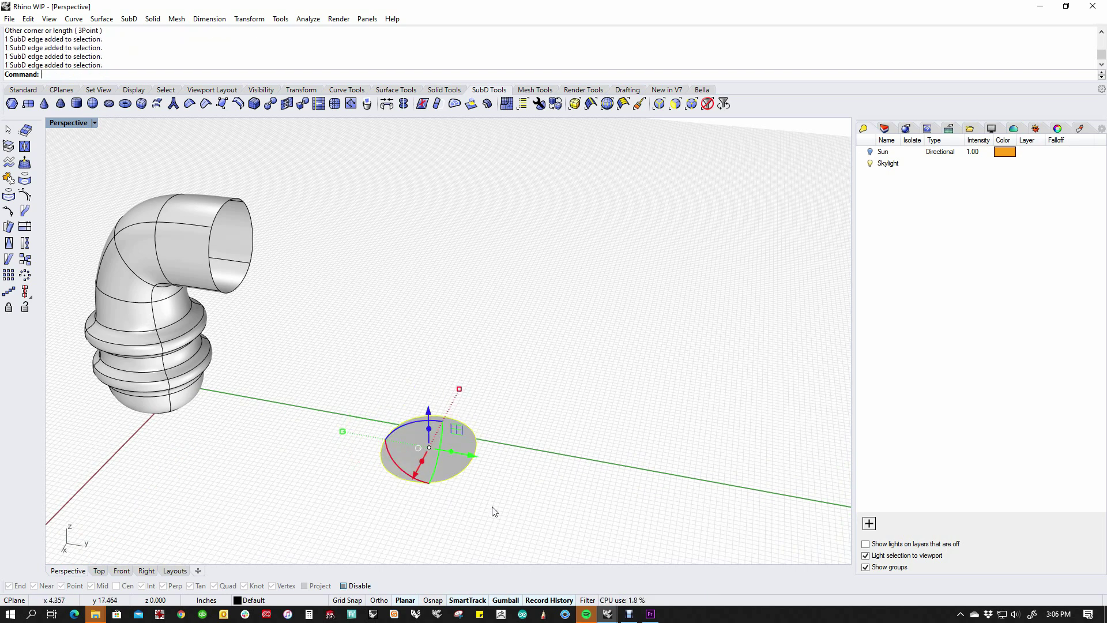
right_click_drag(494, 511, 482, 486)
left_click_drag(429, 429, 427, 397)
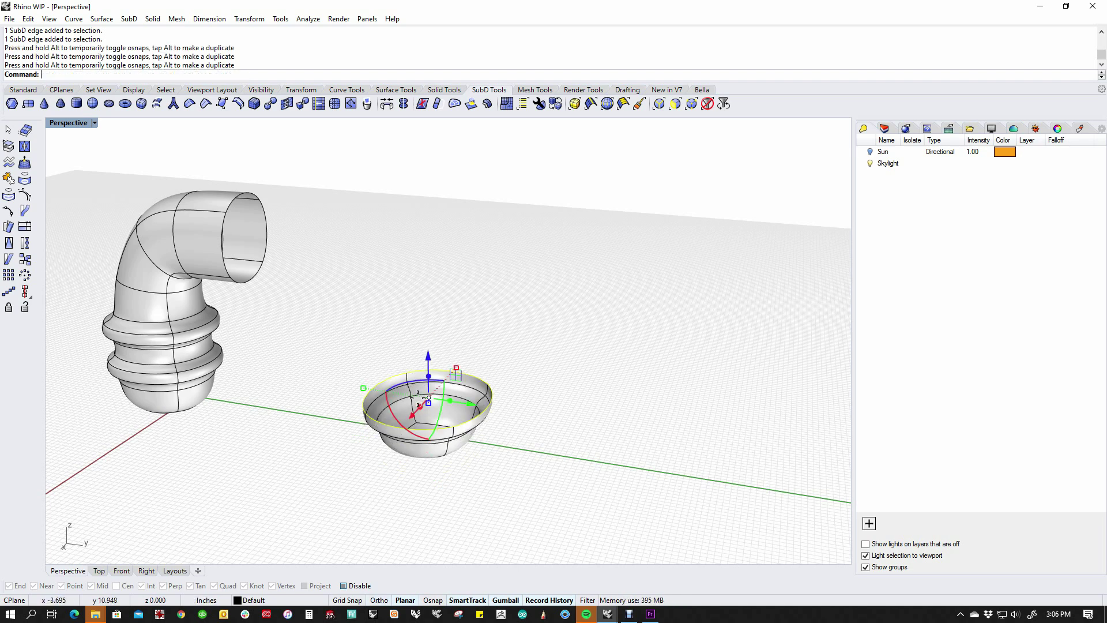
left_click_drag(362, 389, 356, 357)
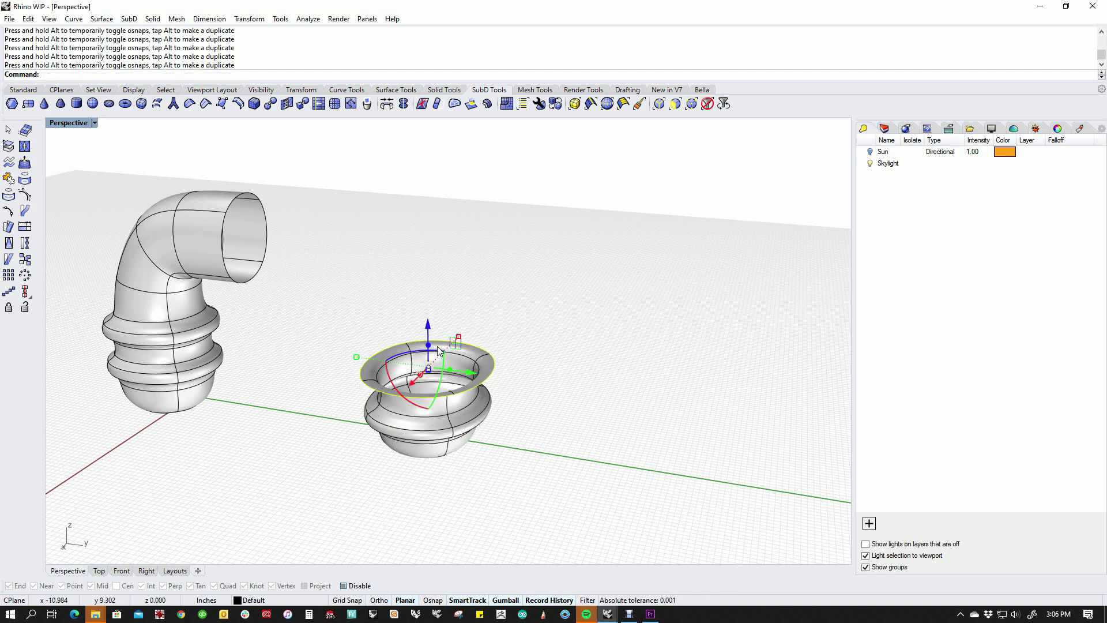
Raise the top rim and shrink it into a narrower upright neck.
left_click_drag(438, 350, 431, 331)
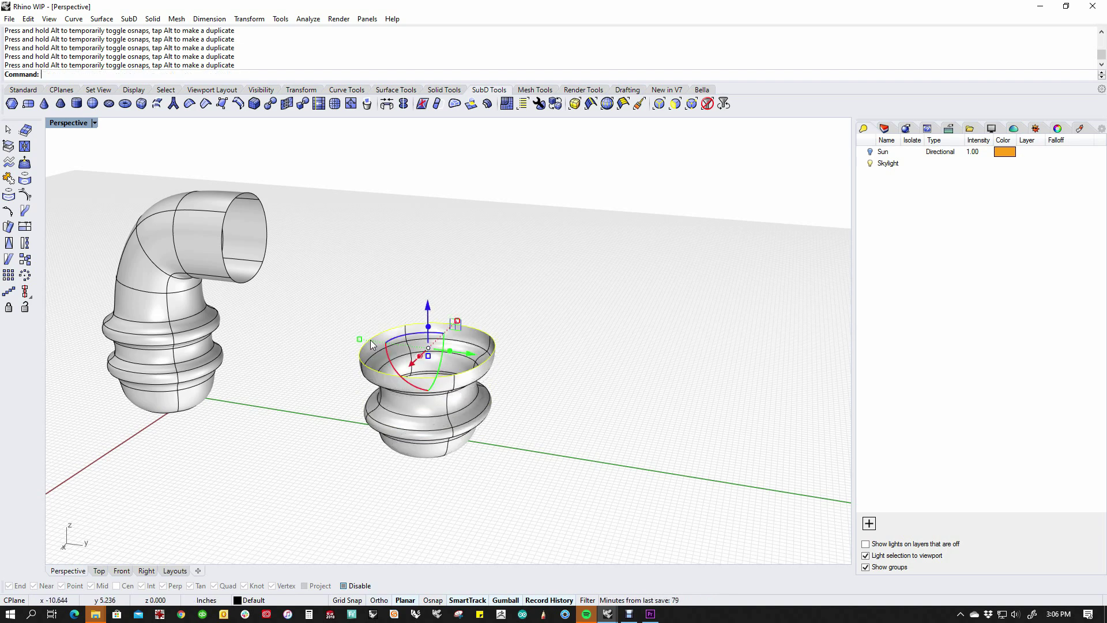
left_click_drag(359, 339, 428, 308)
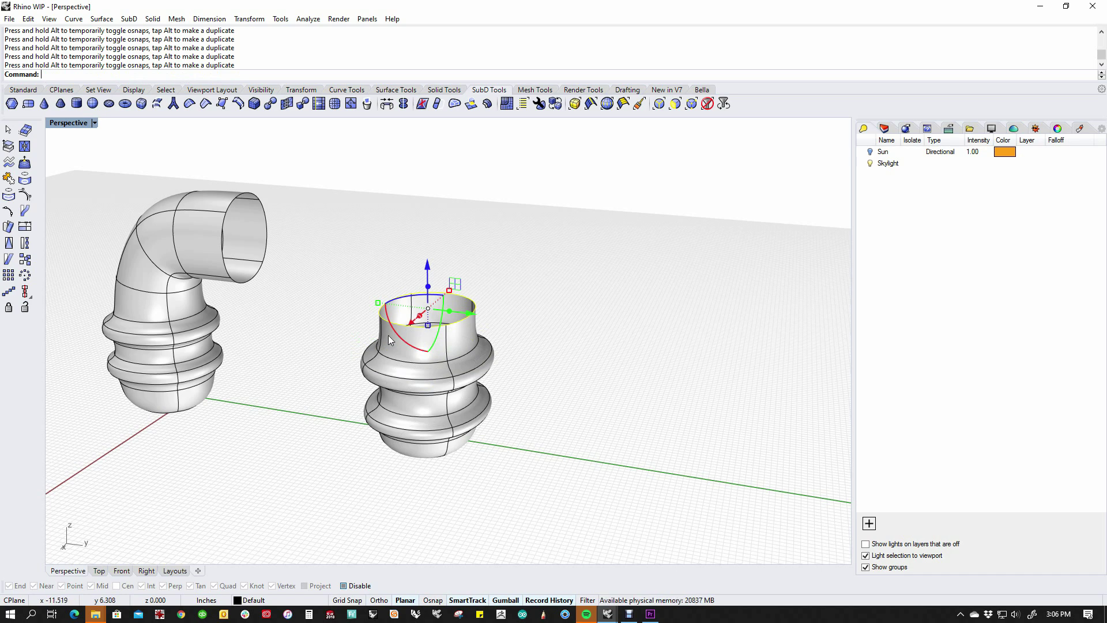
right_click_drag(316, 306, 205, 319)
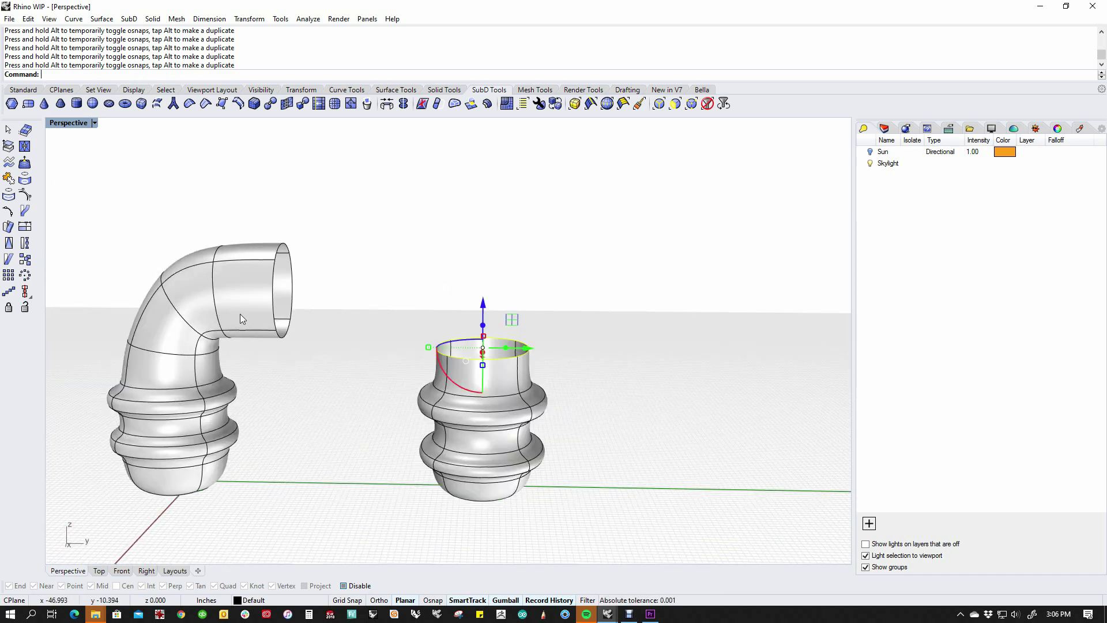
right_click_drag(346, 361, 381, 376)
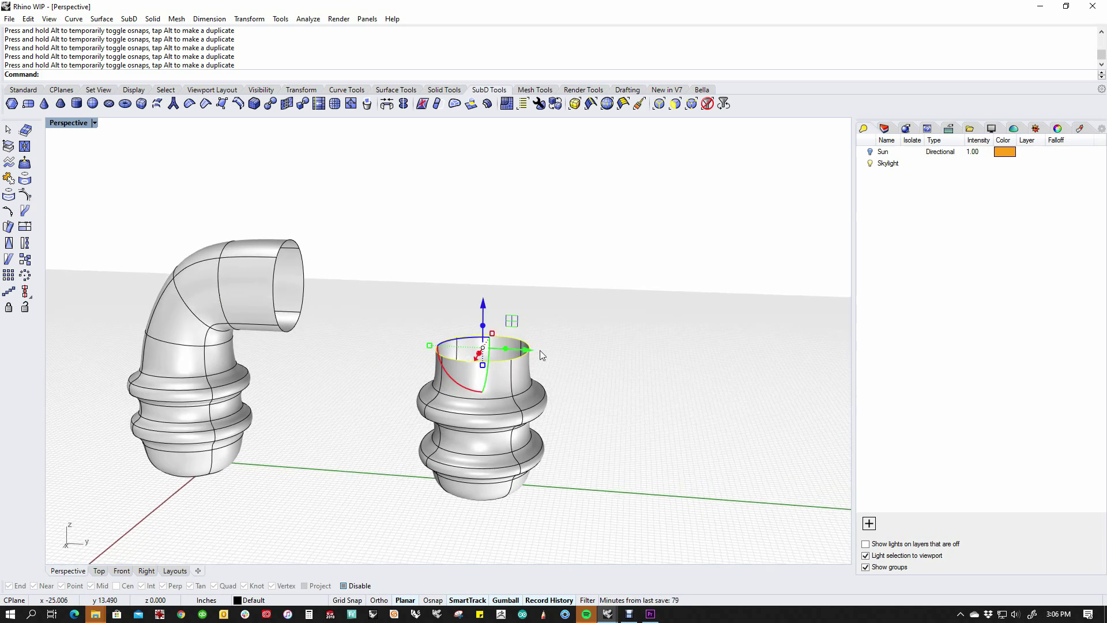
Try tilting the top rim about a relocated gumball pivot, then undo it.
type("gr")
key("Return")
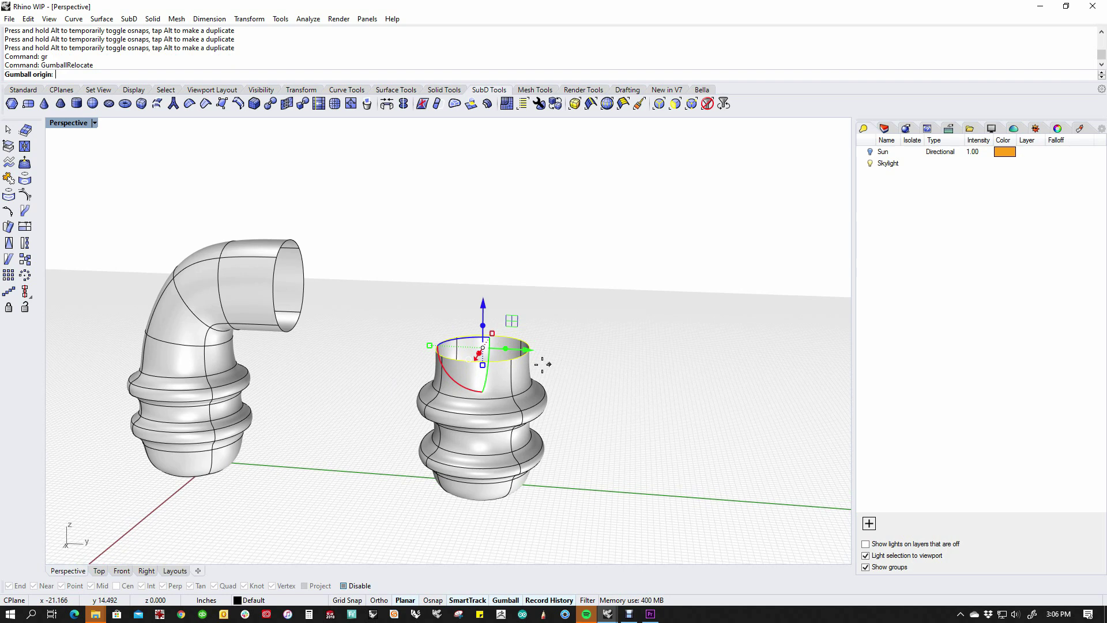
left_click(514, 362)
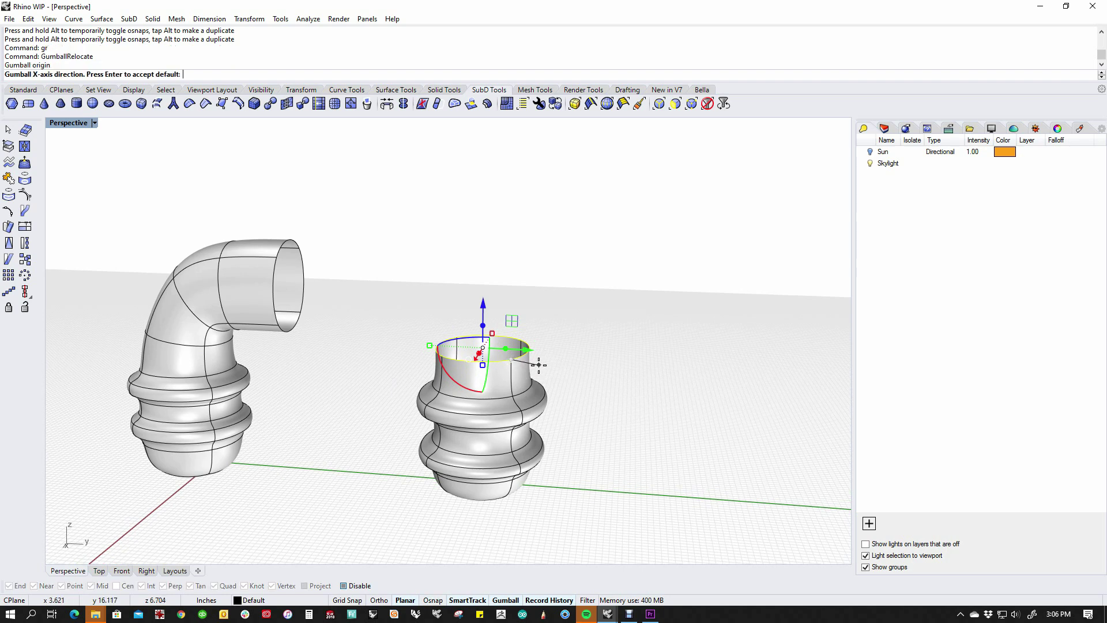
key("Return")
left_click_drag(487, 399, 481, 393)
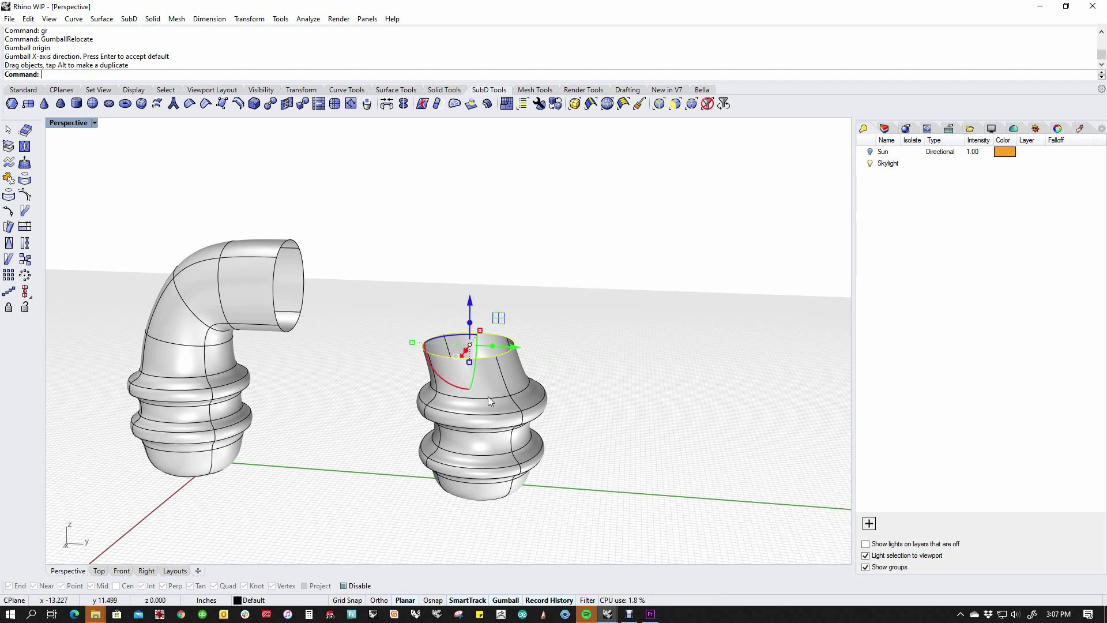
key("ctrl+z")
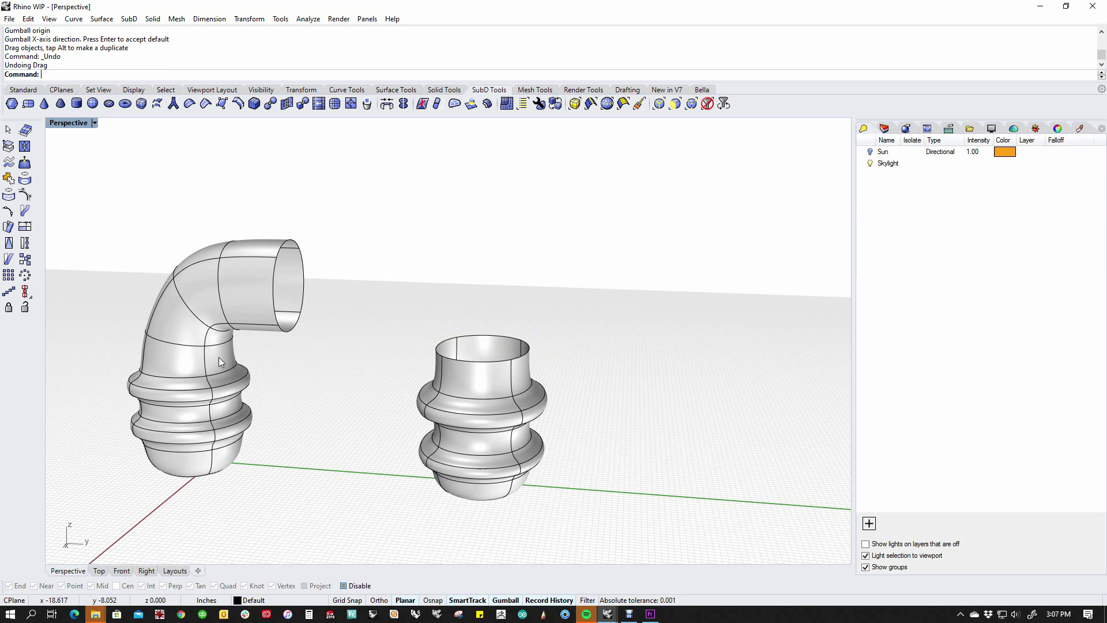
Select the whole top rim edge loop and rotate it over about a pivot at its side.
double_click(466, 362, "ctrl+shift")
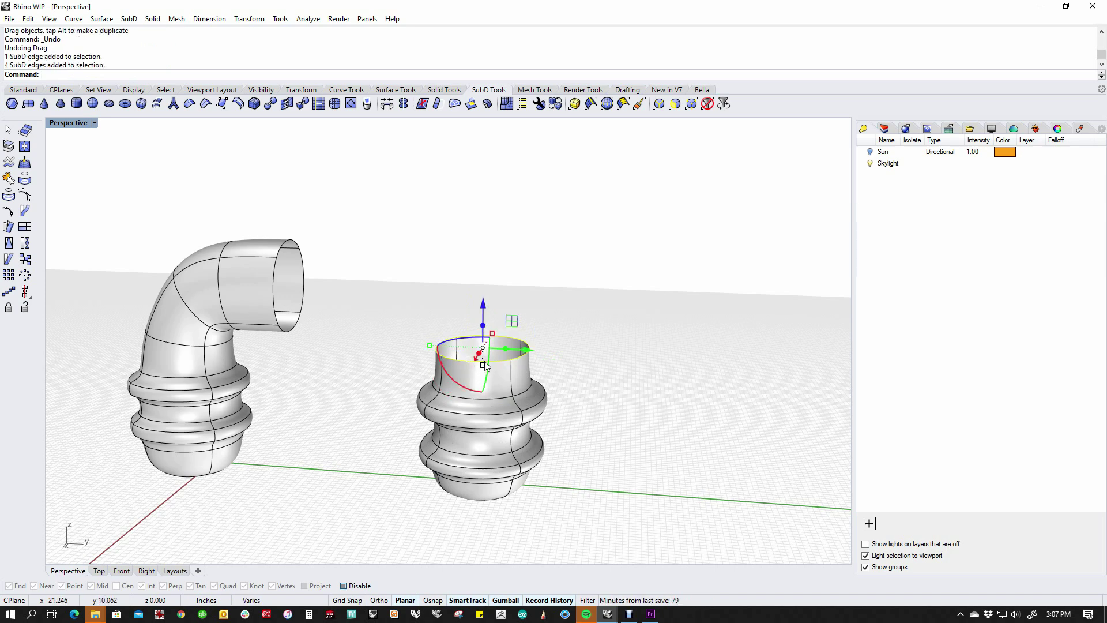
type("gr")
key("Return")
left_click(510, 359)
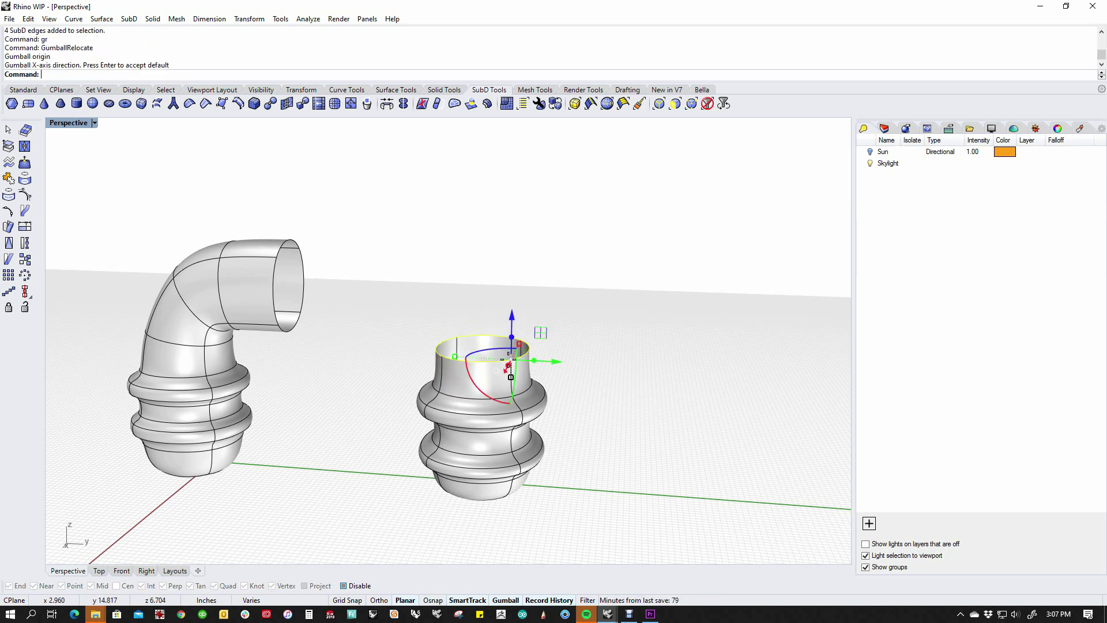
key("Return")
left_click_drag(488, 392, 460, 367)
Re-pivot on the tilted rim, tilt it further and push the opening outward into an elbow run.
type("gr")
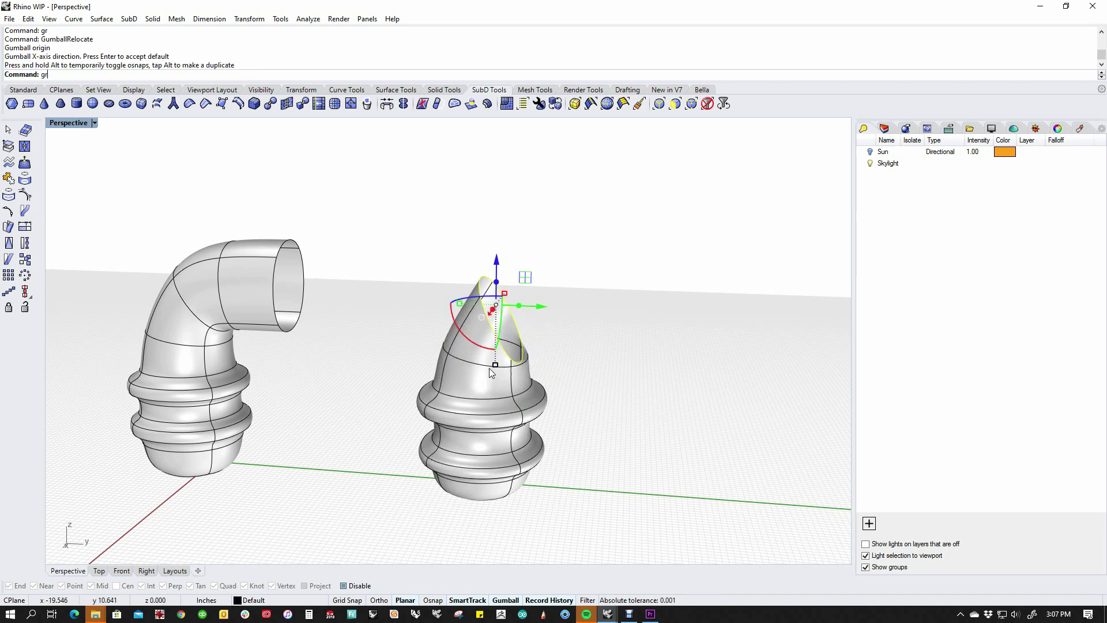
key("Return")
left_click(511, 357)
key("Return")
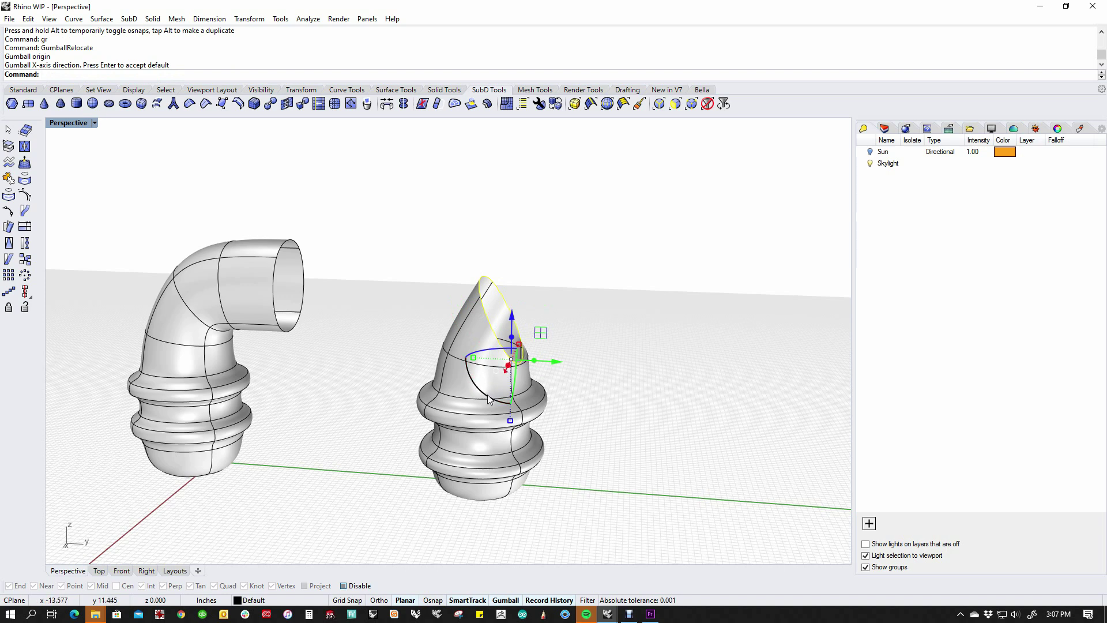
mouse_move(493, 395)
left_mouse_down()
mouse_move(476, 379)
mouse_move(492, 394)
left_mouse_up()
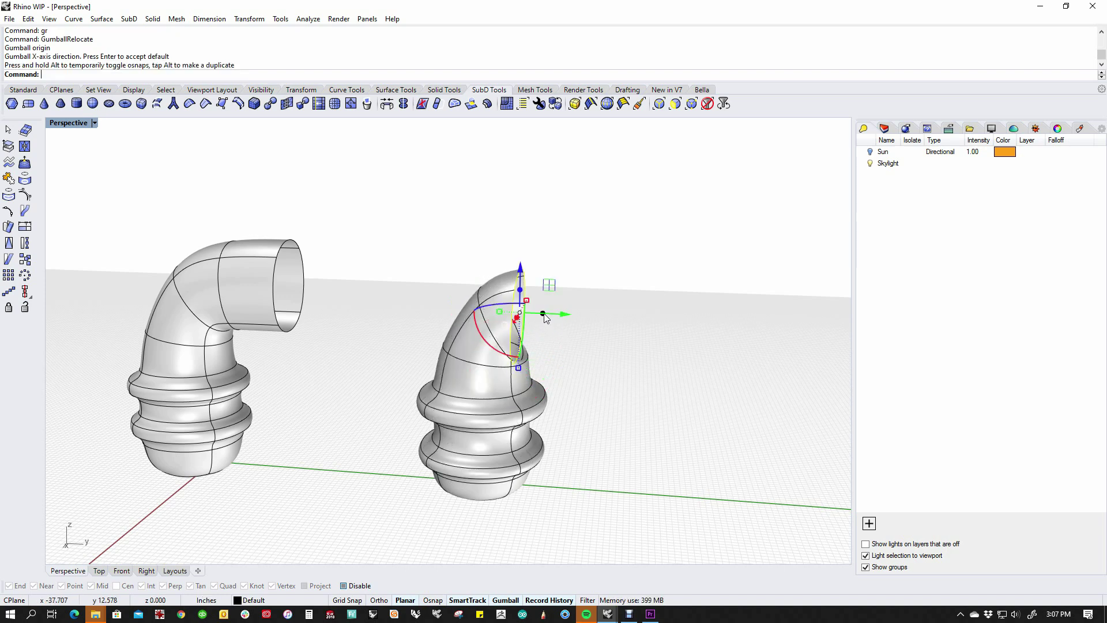
left_click_drag(542, 313, 584, 324)
Orbit around to compare the two elbows and deselect the new rim.
mouse_move(593, 390)
right_mouse_down()
mouse_move(575, 387)
mouse_move(600, 378)
right_mouse_up()
right_click_drag(276, 321, 368, 370)
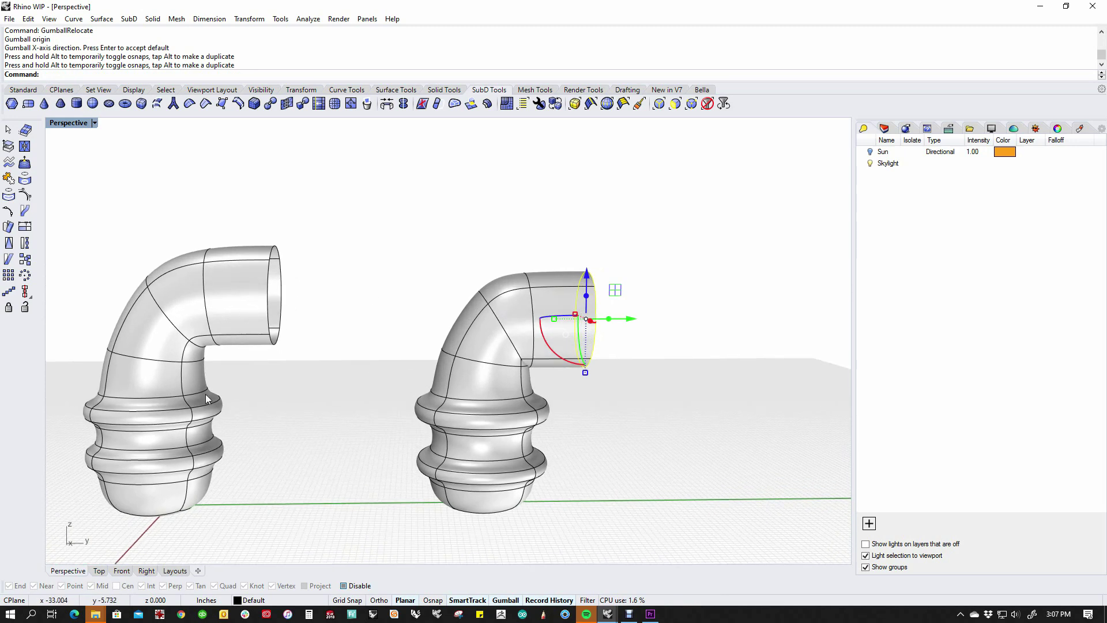
key("Escape")
right_click_drag(617, 412, 578, 400)
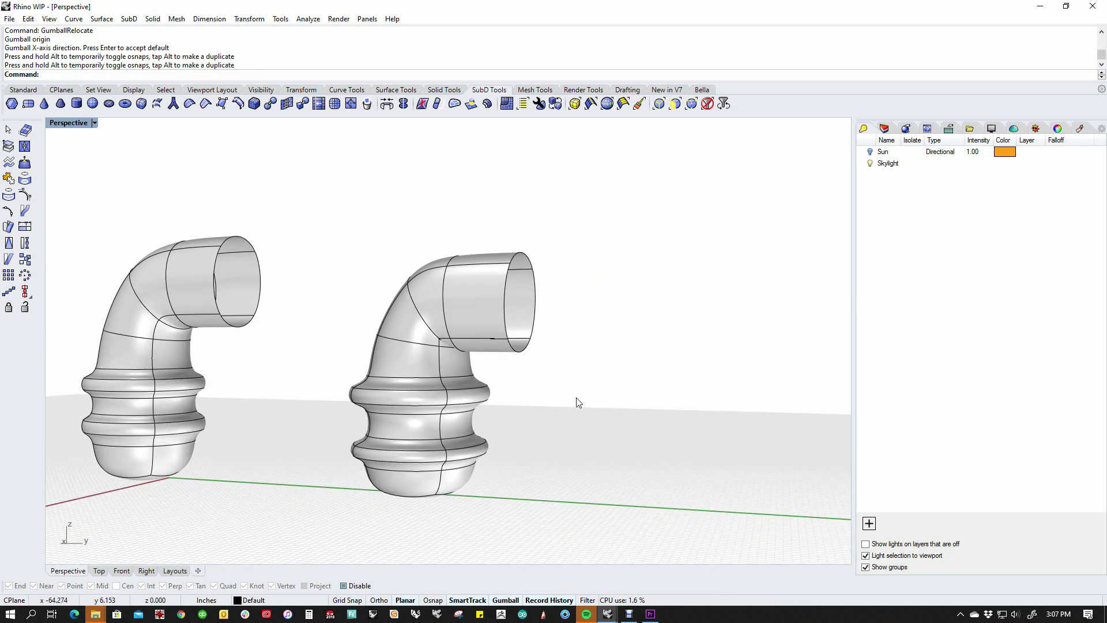
Show both elbows as flat box cages and turn the view to face the openings.
key("Tab")
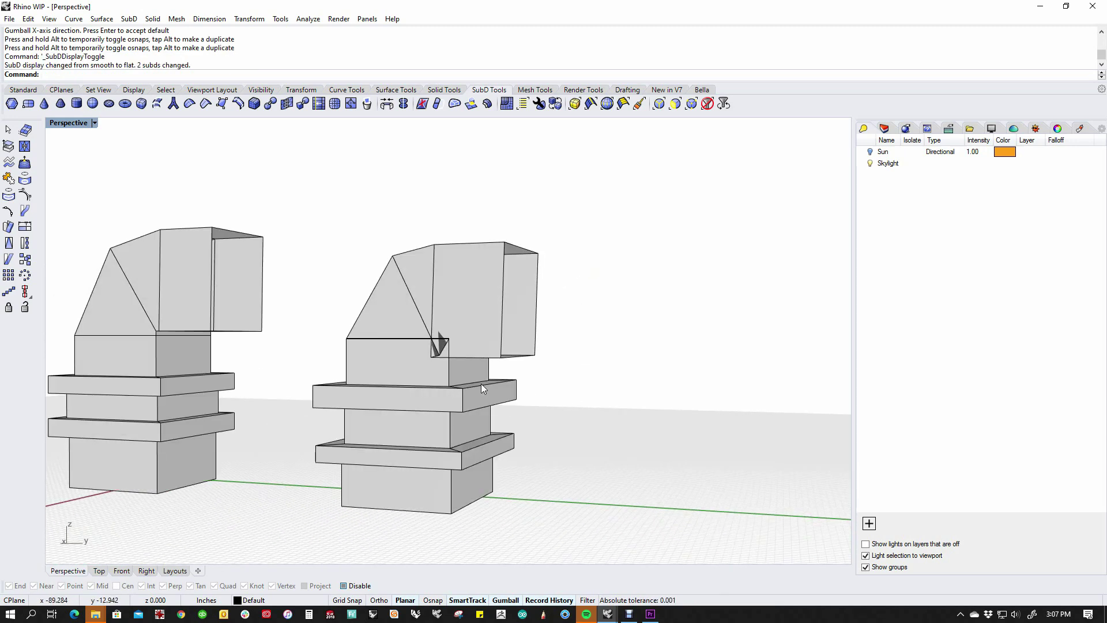
right_click_drag(481, 388, 550, 440)
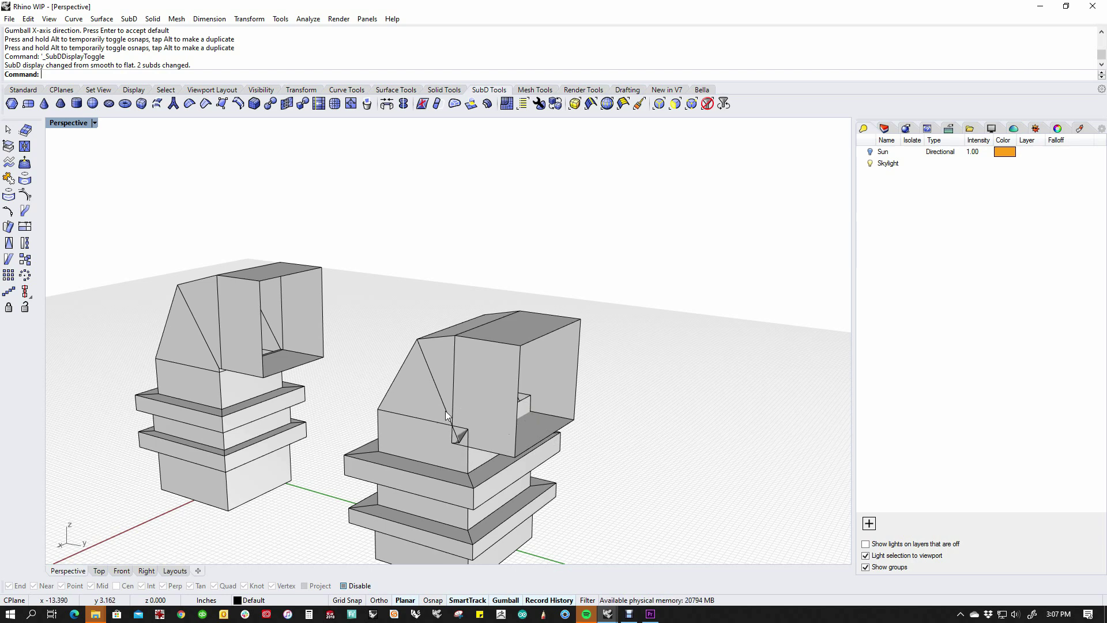
right_click_drag(509, 447, 383, 431)
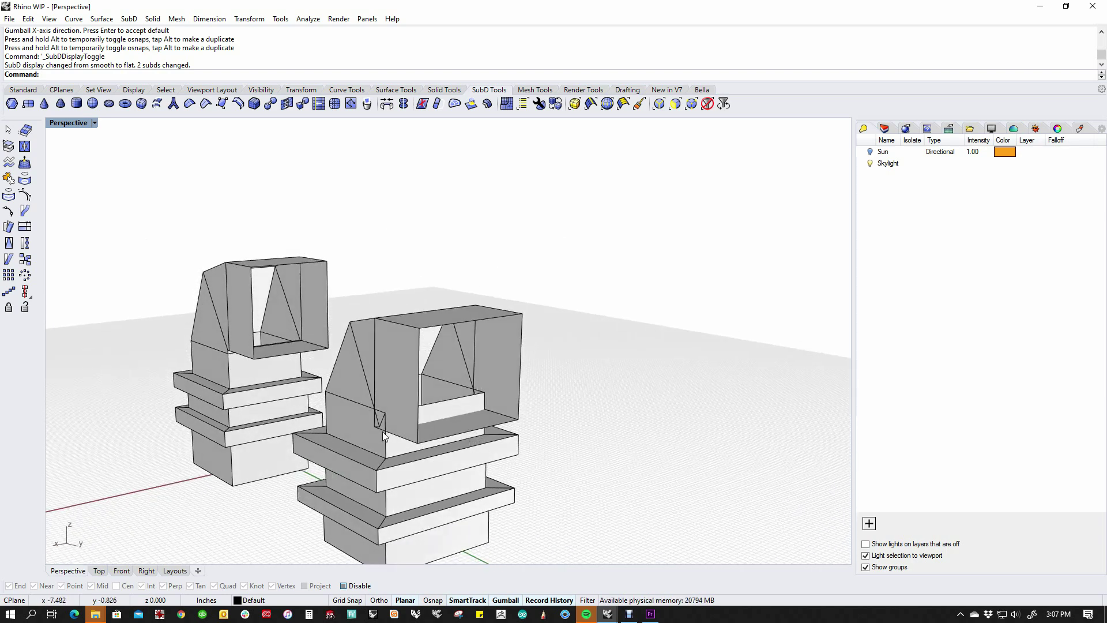
scroll(382, 431, "up", 3)
right_click_drag(464, 397, 444, 398)
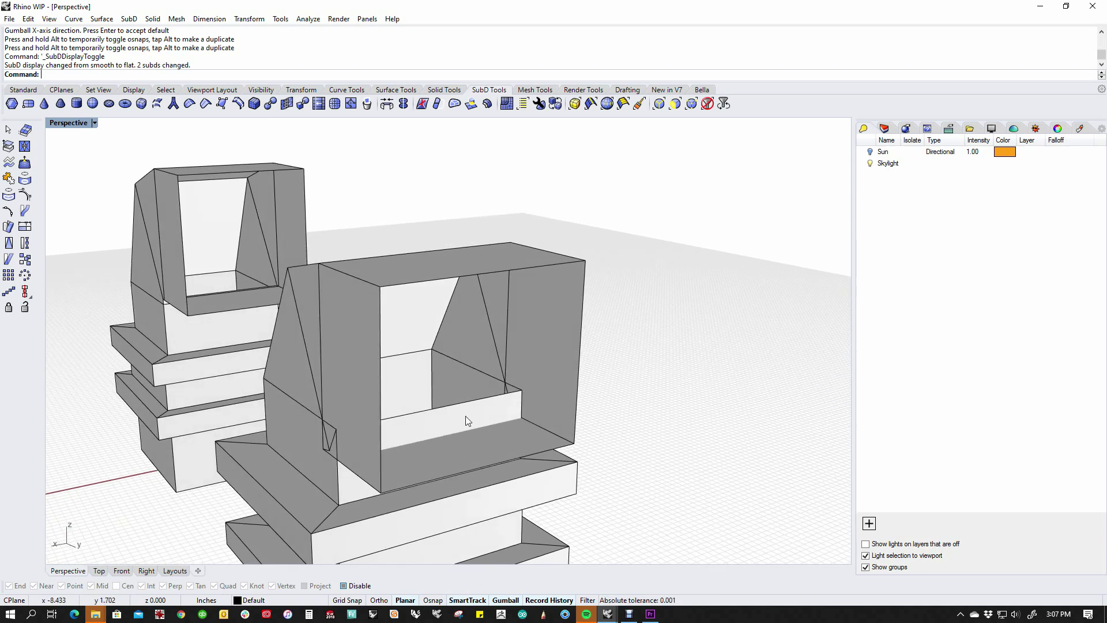
Return to smooth display and inspect the face below the front opening's inner lip.
key("Tab")
right_click_drag(461, 425, 468, 415)
scroll(461, 410, "up", 5)
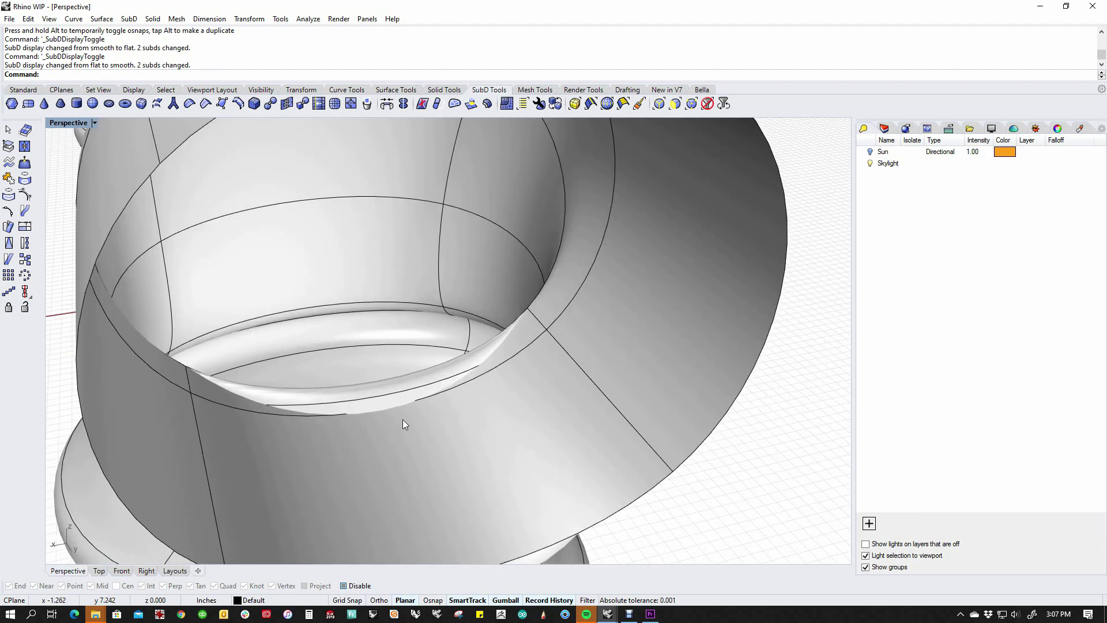
left_click(371, 406, "ctrl+shift")
left_click(367, 411, "ctrl+shift")
left_click(358, 407, "ctrl+shift")
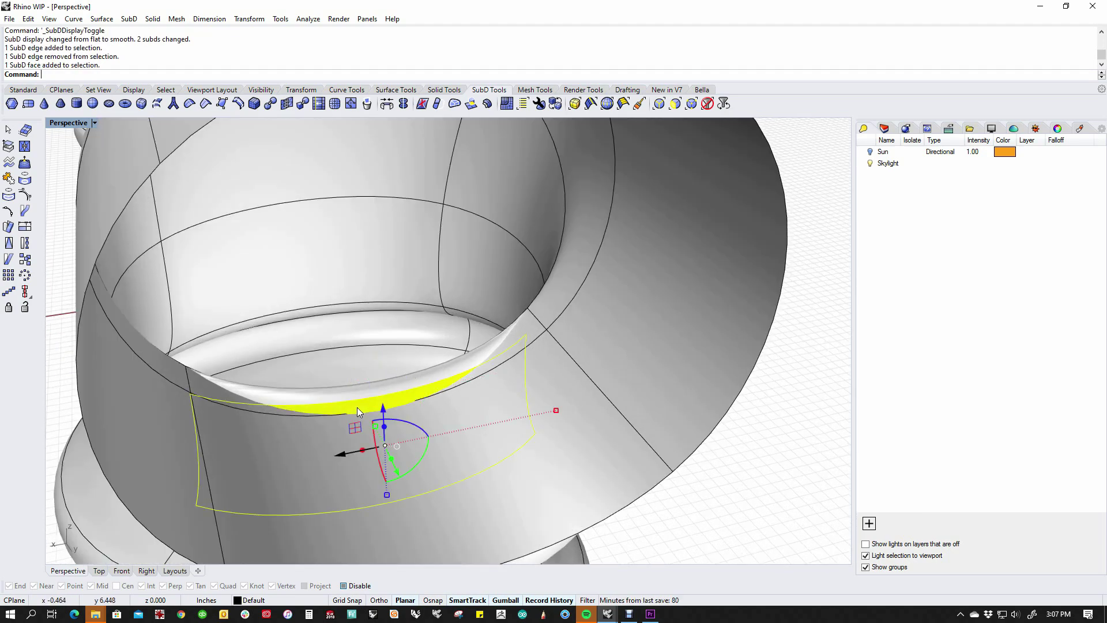
right_click_drag(357, 407, 408, 303)
scroll(432, 339, "down", 8)
key("Escape")
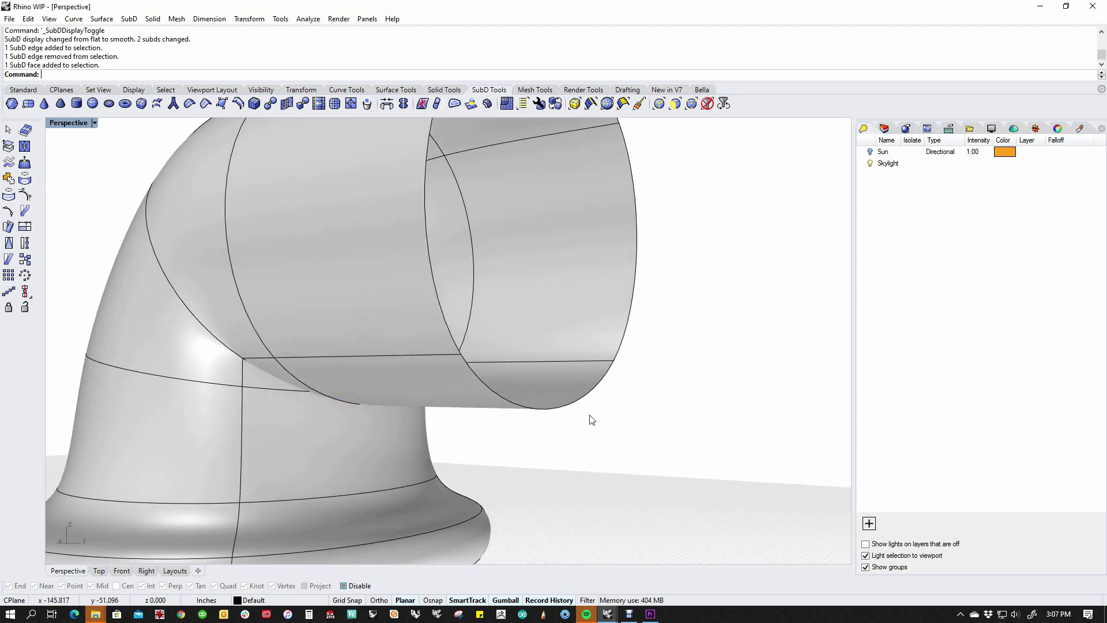
In flat box display, move the right elbow's diagonal edge loop up and to the right.
key("Tab")
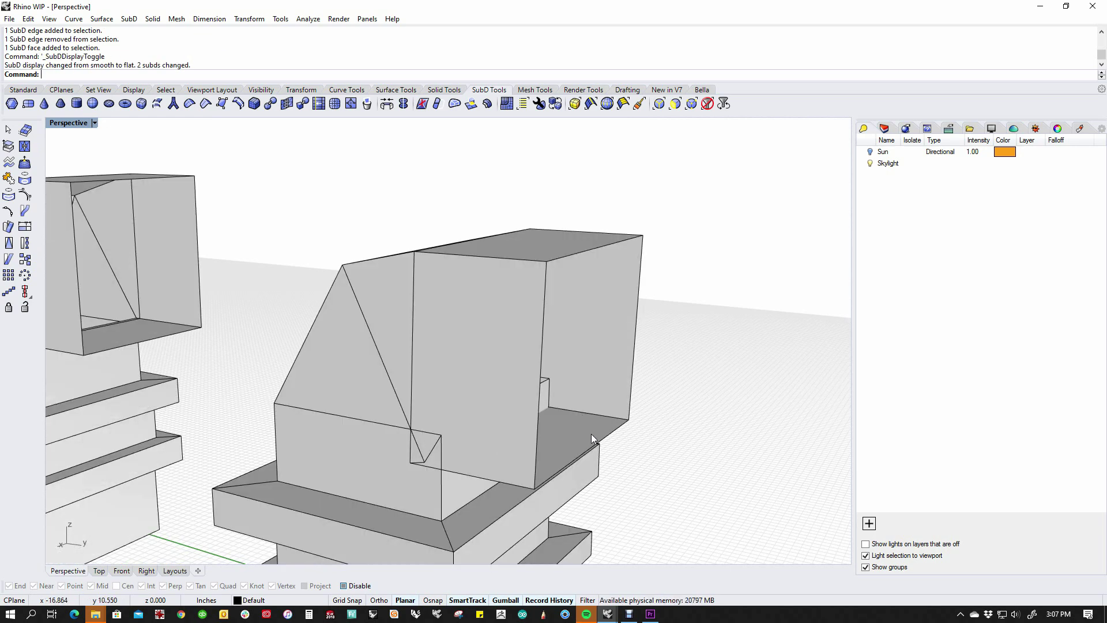
right_click_drag(590, 433, 606, 415)
double_click(470, 367)
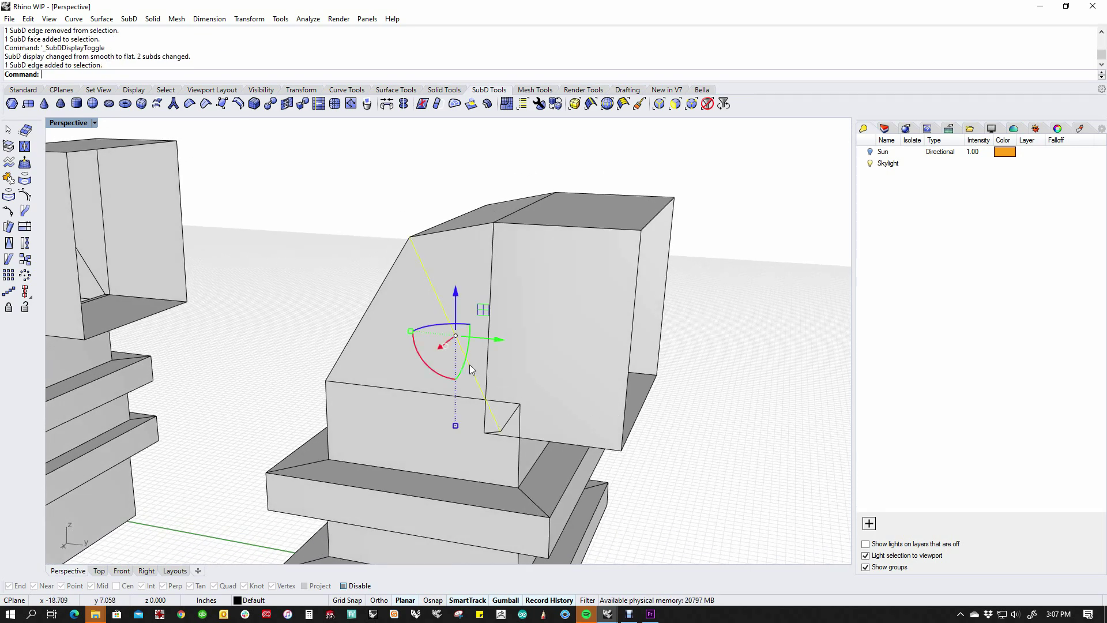
key("Escape")
double_click(470, 367)
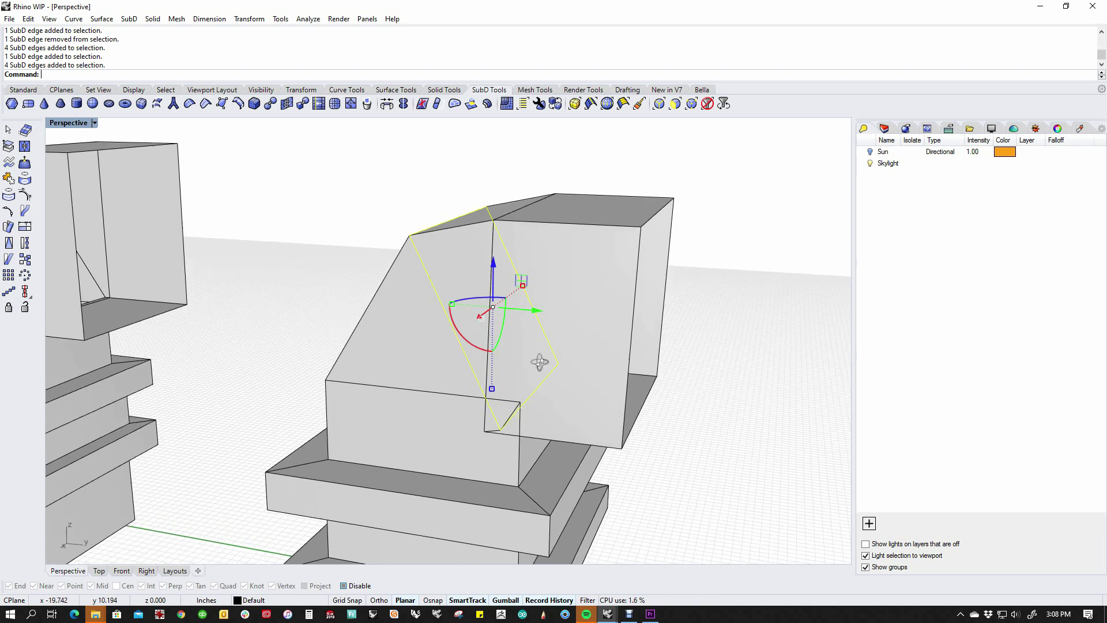
left_click_drag(493, 307, 526, 275)
key("Escape")
Shift the slanted block's vertical edge loop up and to the right.
left_click(491, 235)
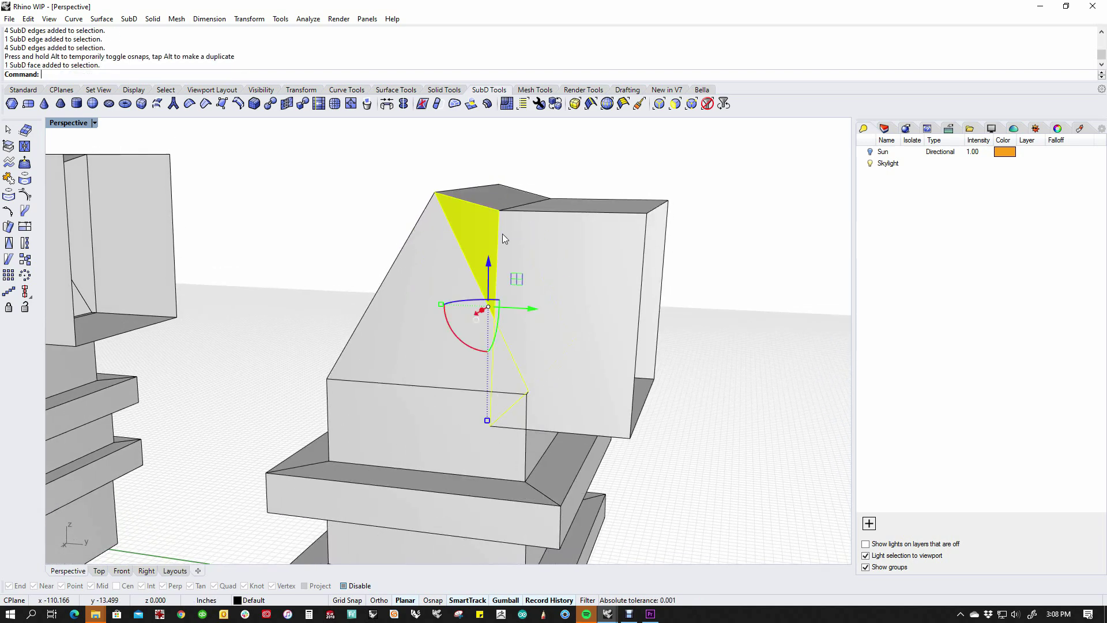
key("Escape")
double_click(499, 231)
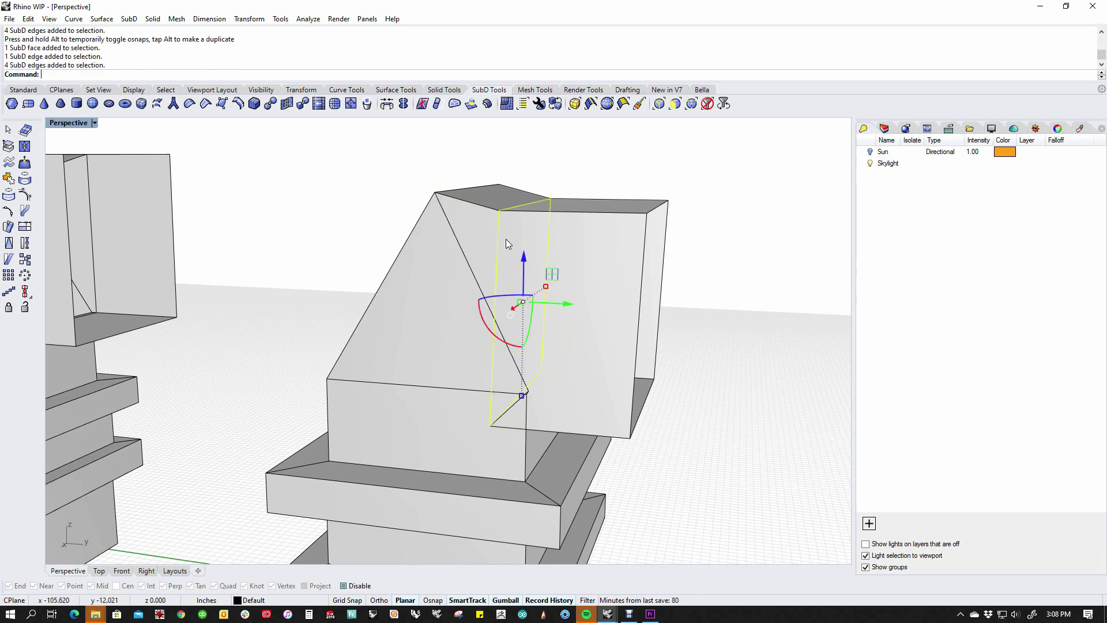
mouse_move(551, 279)
left_mouse_down()
mouse_move(594, 243)
mouse_move(564, 267)
left_mouse_up()
key("Escape")
Raise the right block's outer edge loop and return both elbows to smooth display.
double_click(635, 378)
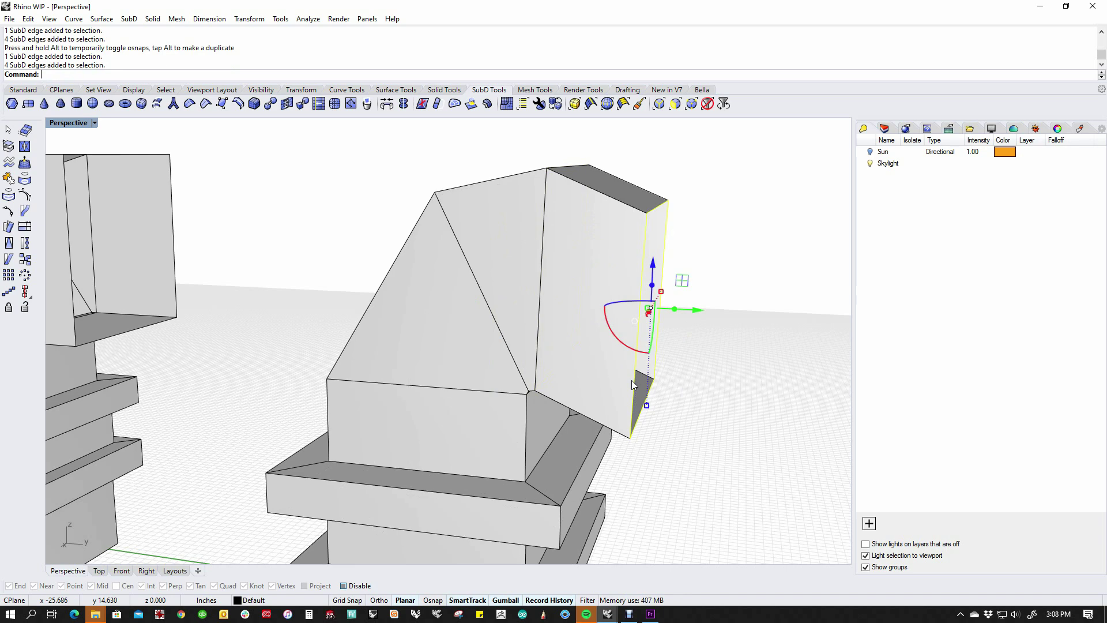
left_click_drag(663, 315, 656, 278)
scroll(580, 395, "down", 6)
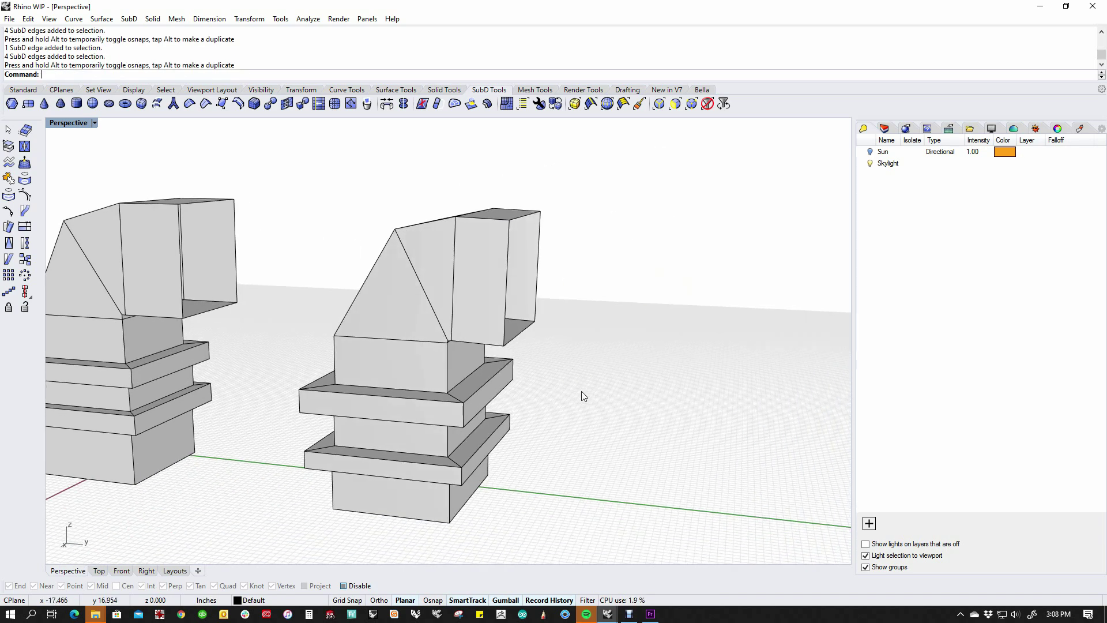
key("Tab")
right_click_drag(527, 420, 578, 448)
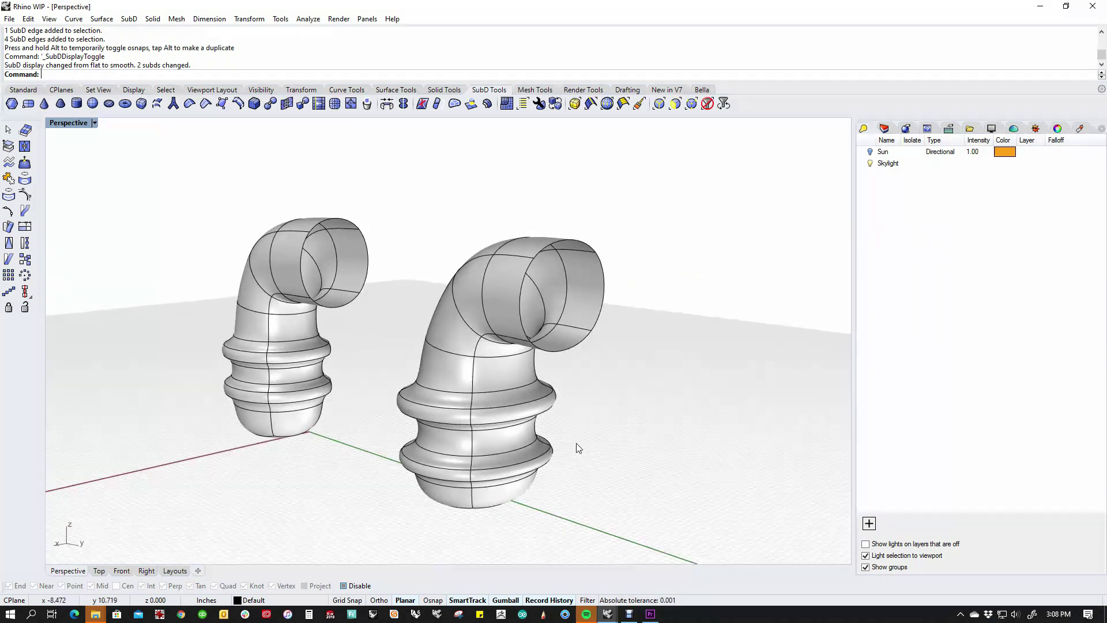
Toggle between flat and smooth display, ending in flat display zoomed toward the left elbow.
right_click_drag(435, 368, 359, 439, "shift")
key("Tab")
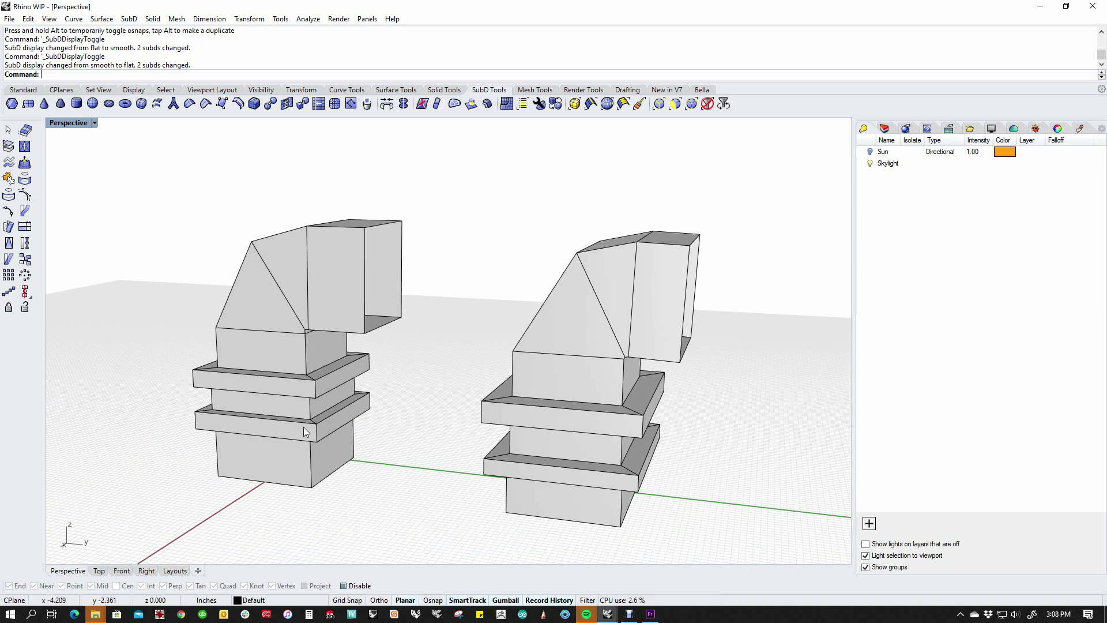
key("Tab")
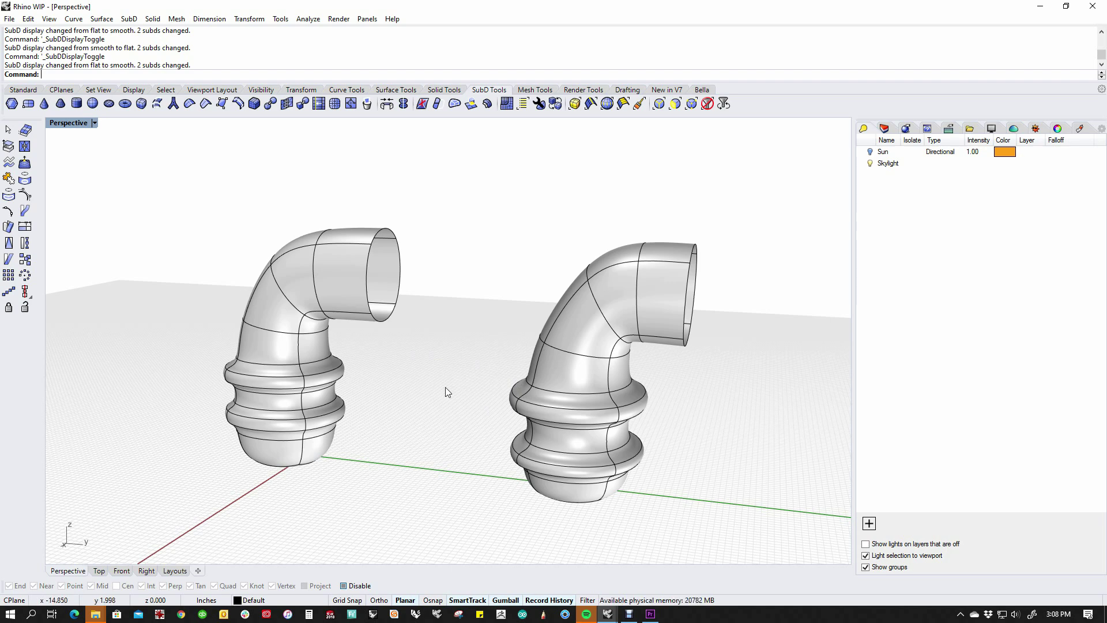
key("Tab")
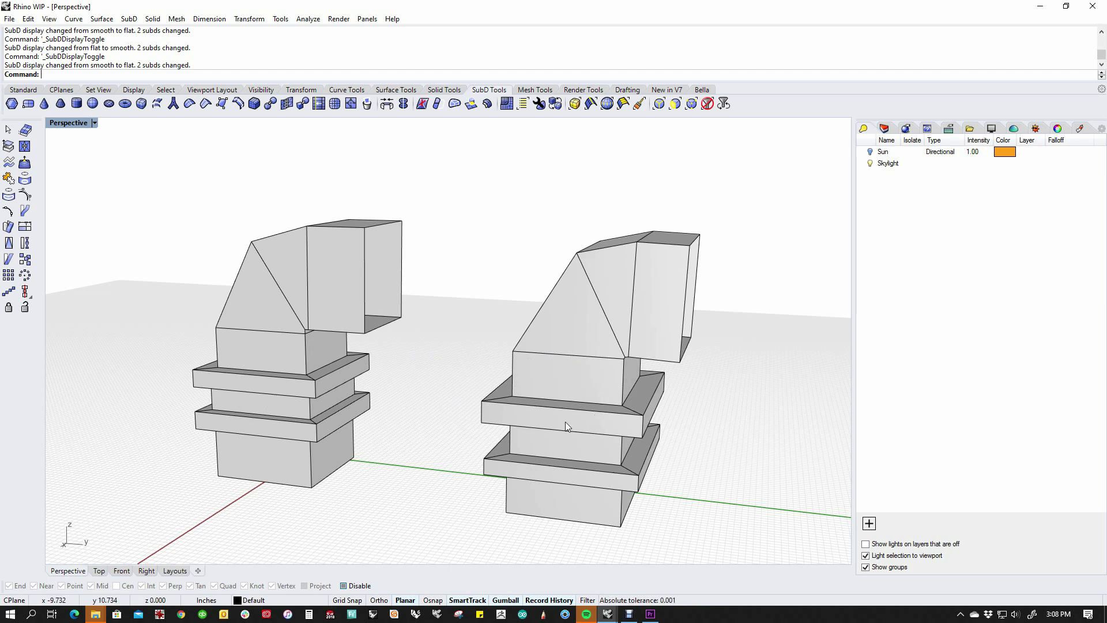
right_click_drag(385, 433, 353, 420)
scroll(317, 392, "up", 3)
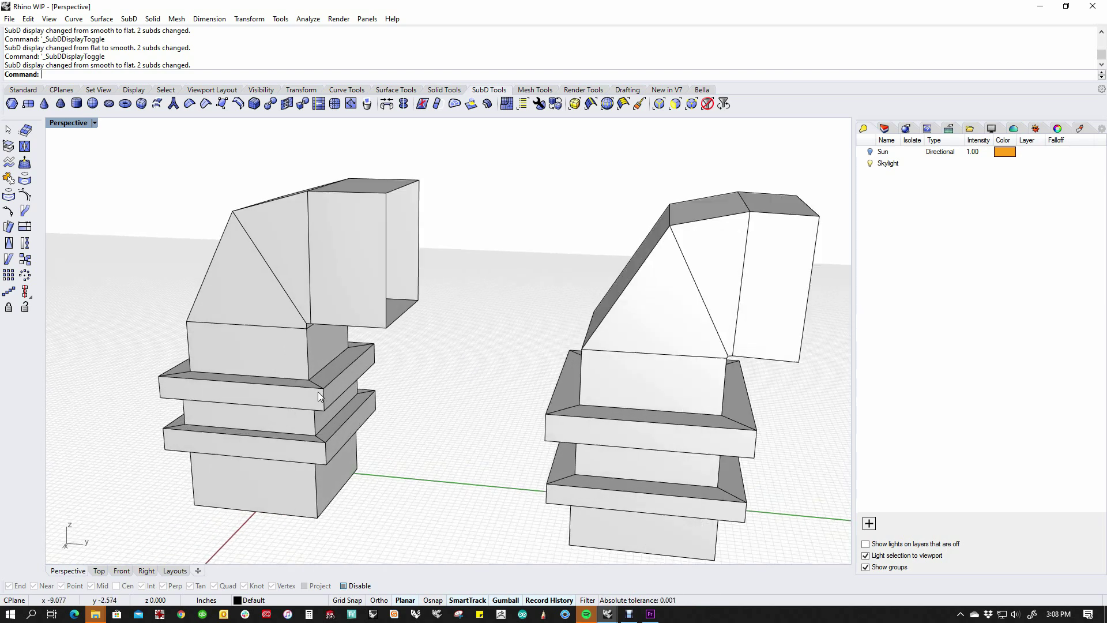
Bevel the top edge loop of the left elbow's upper ring.
left_click(255, 104)
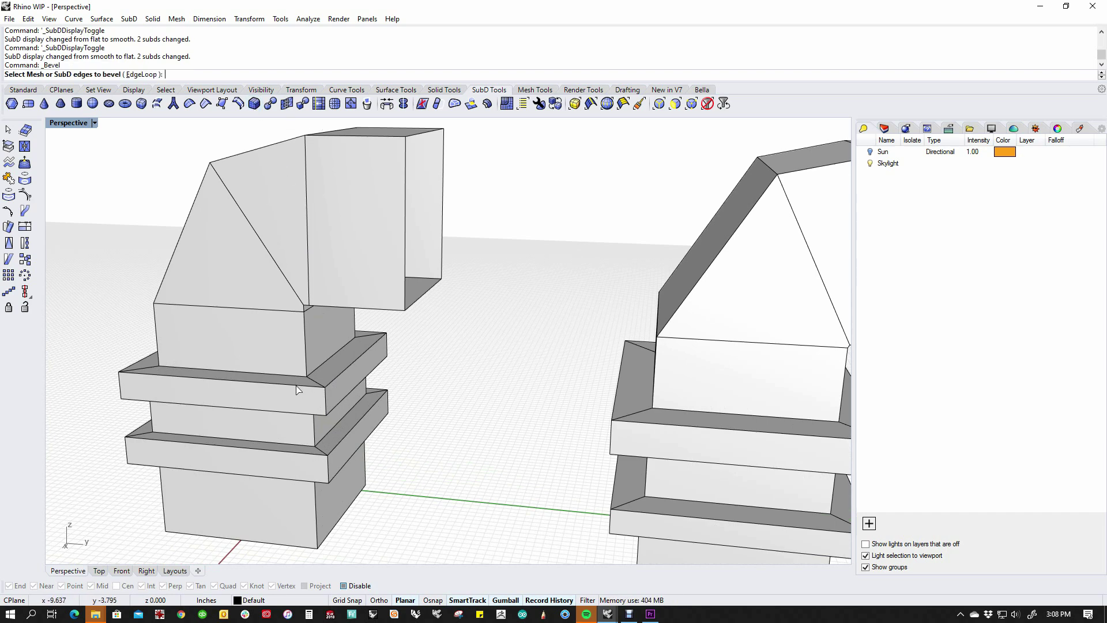
left_click(298, 390)
scroll(353, 394, "up", 4)
key("Return")
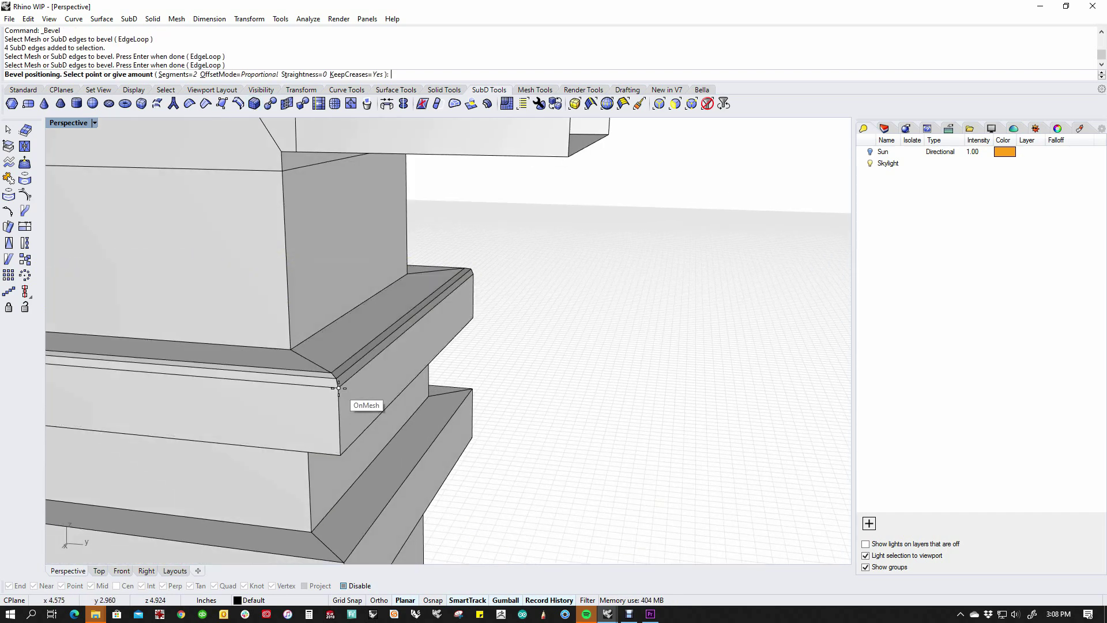
left_click(341, 383)
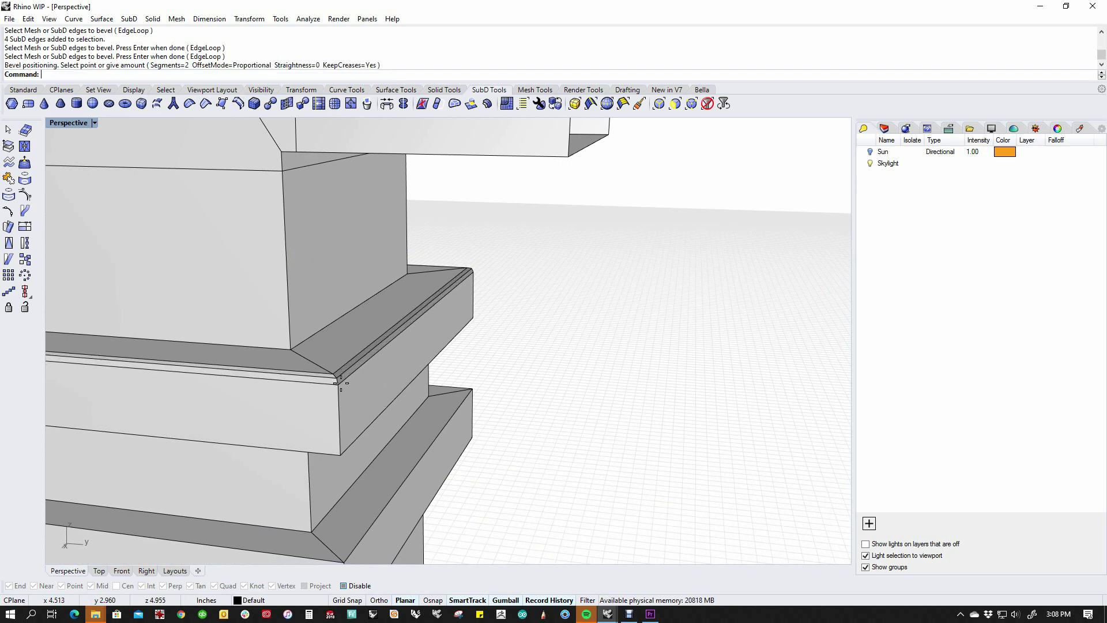
Bevel the ring's lower edge loop too, then show both elbows smooth.
left_click(267, 448)
key("Escape")
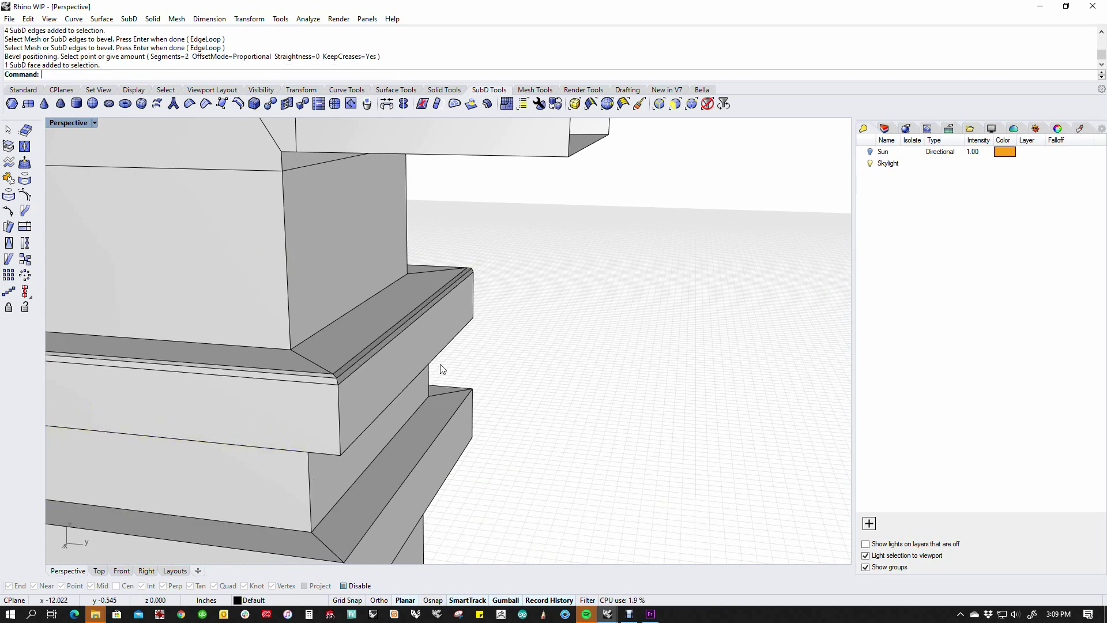
left_click(449, 350)
double_click(449, 349)
key("Return")
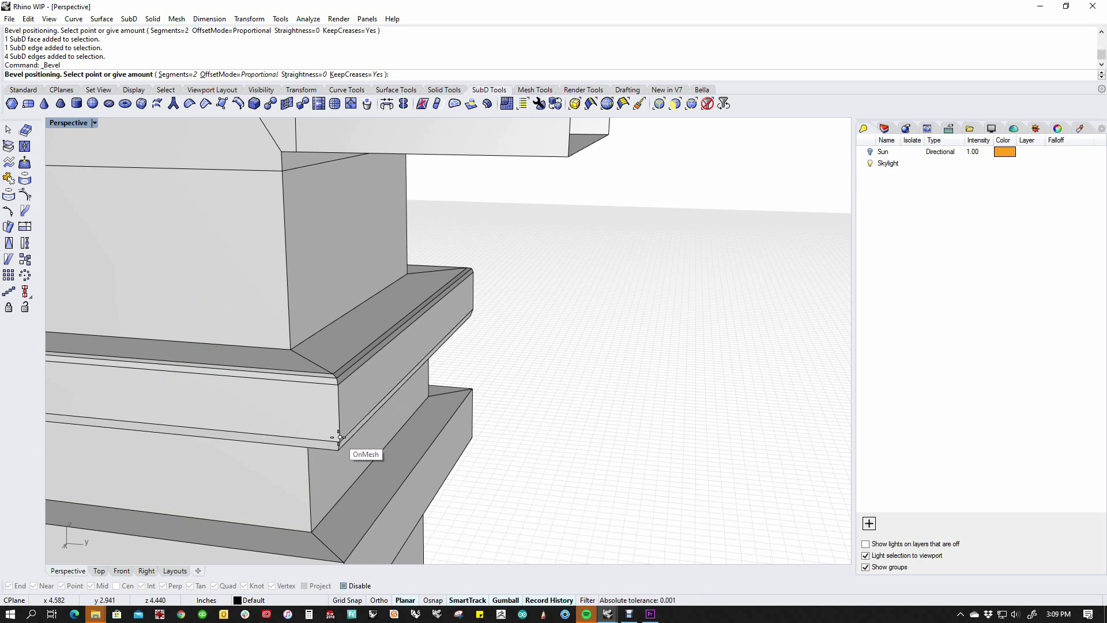
left_click(340, 436)
scroll(467, 413, "down", 5)
key("Tab")
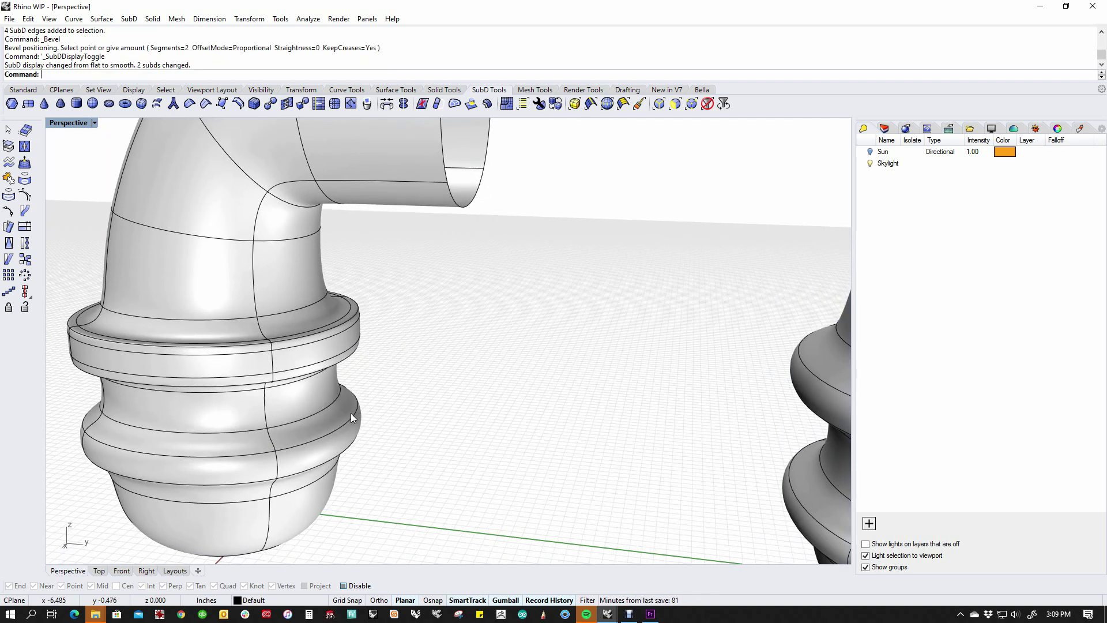
scroll(351, 412, "down", 4)
right_click_drag(461, 448, 422, 456)
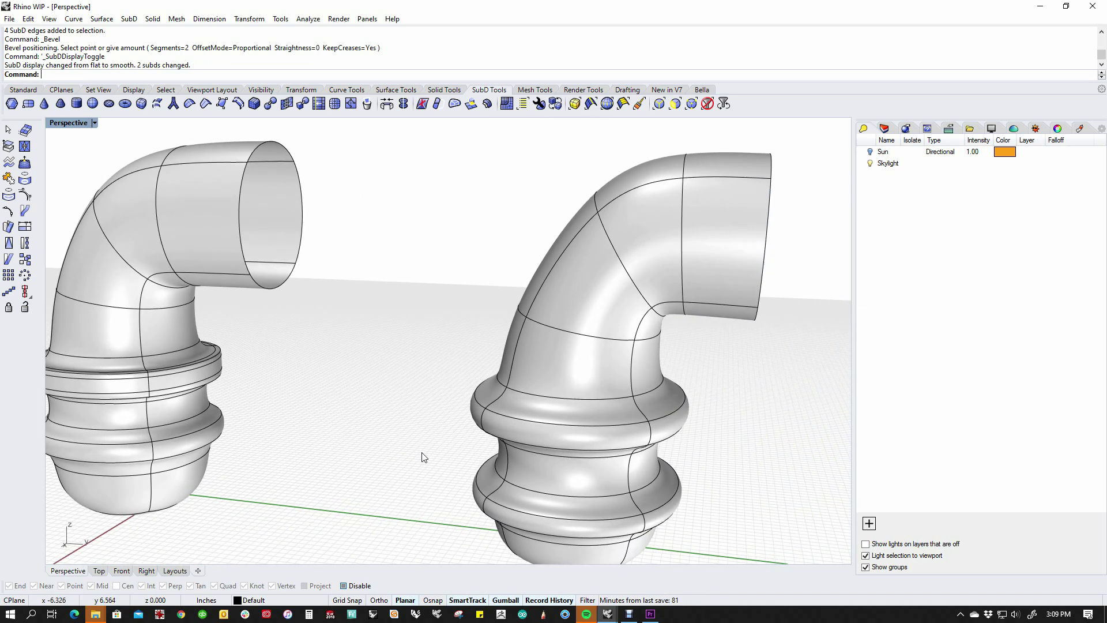
Bevel the right elbow's upper ring top edge loop, checking the result in flat display.
right_click(347, 179)
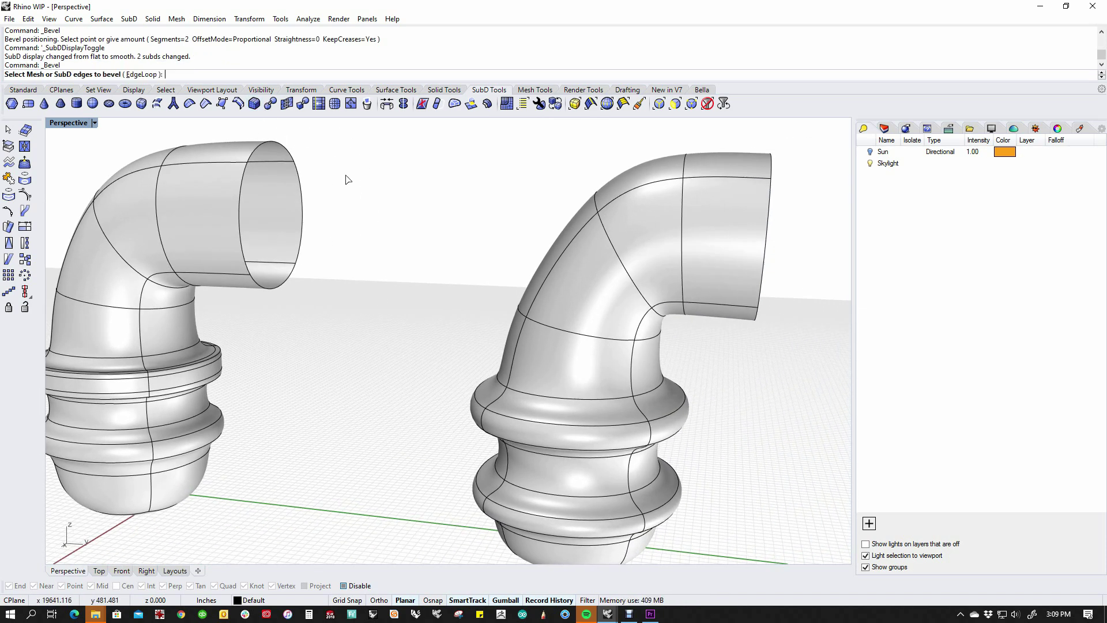
left_click(545, 425)
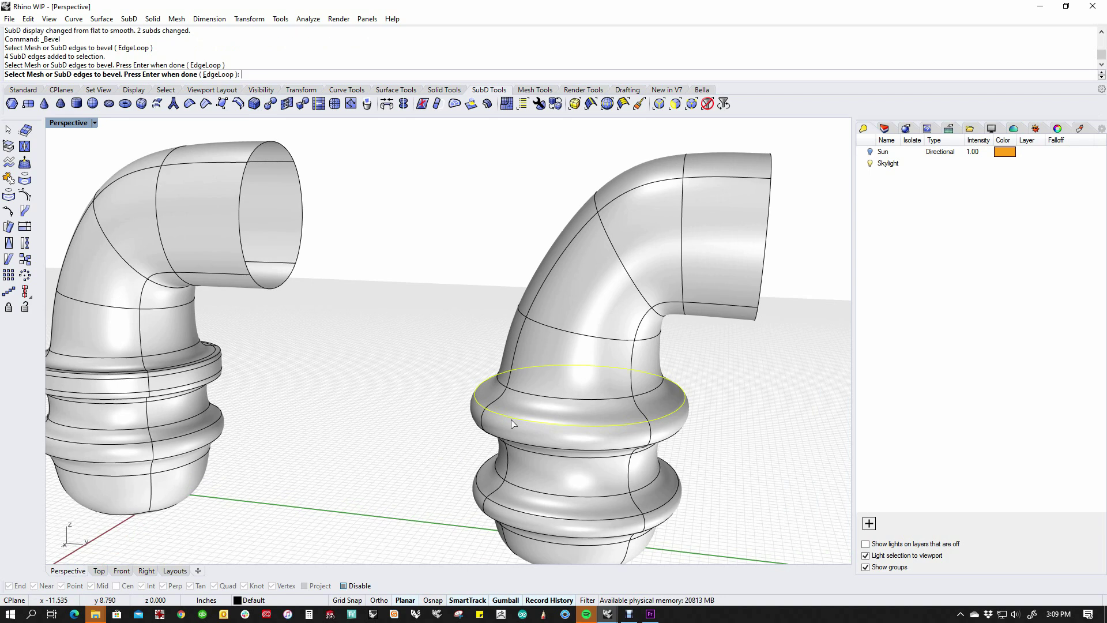
right_click(511, 425)
scroll(506, 426, "up", 4)
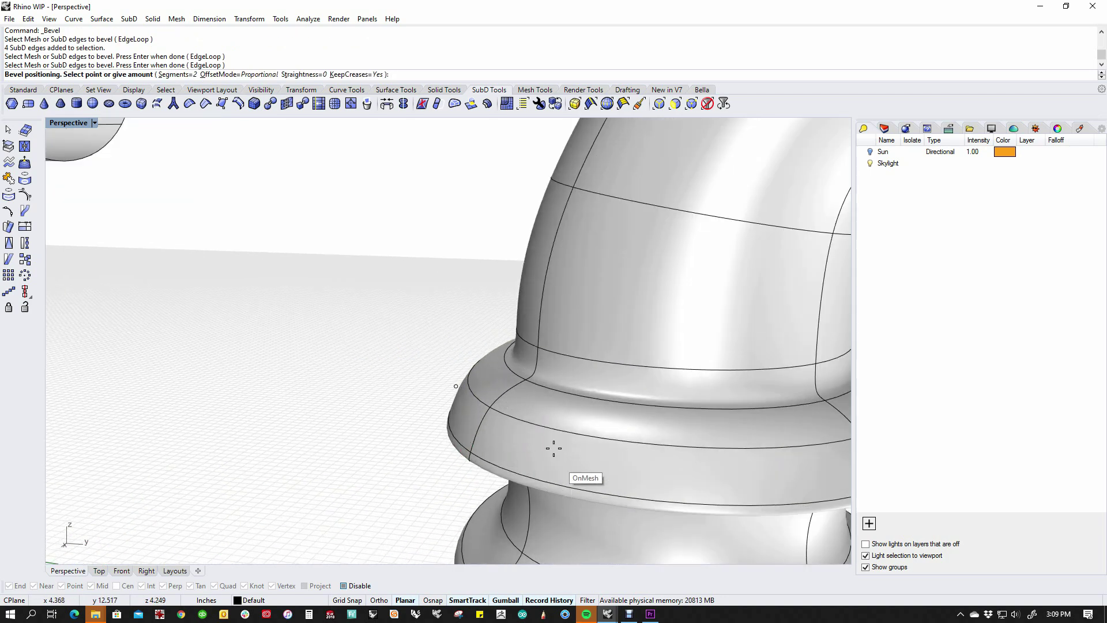
scroll(706, 439, "down", 5)
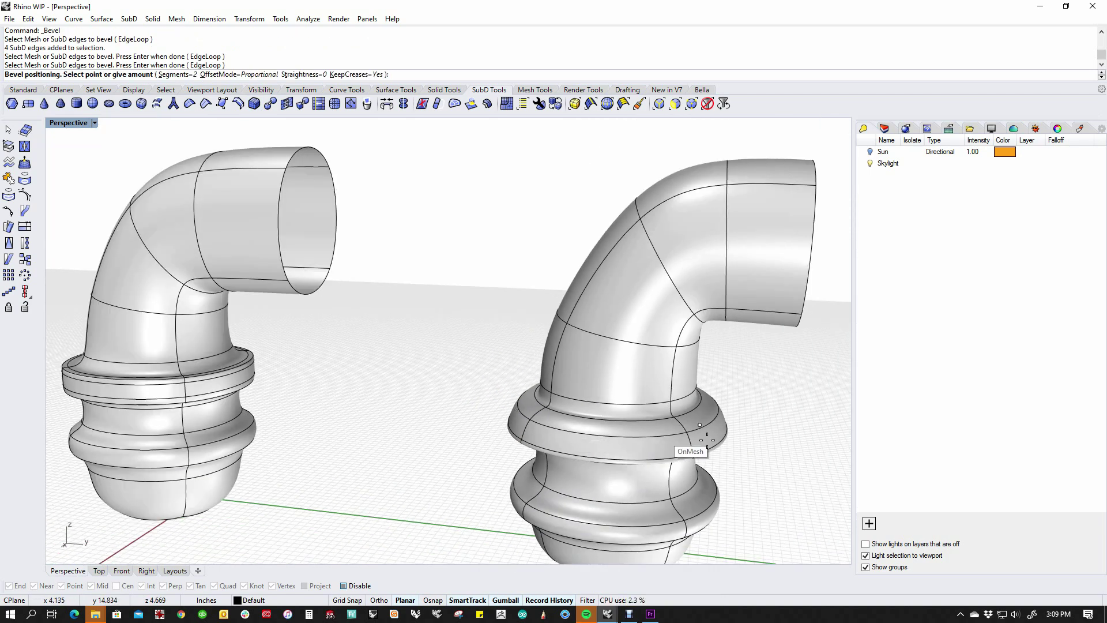
scroll(721, 423, "up", 6)
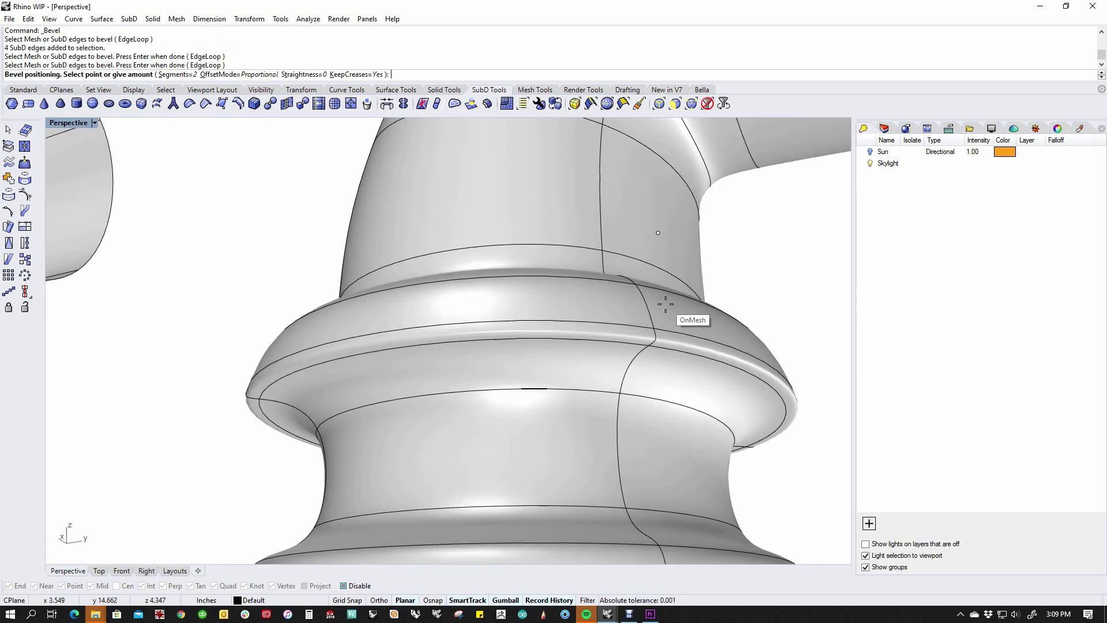
scroll(692, 313, "down", 5)
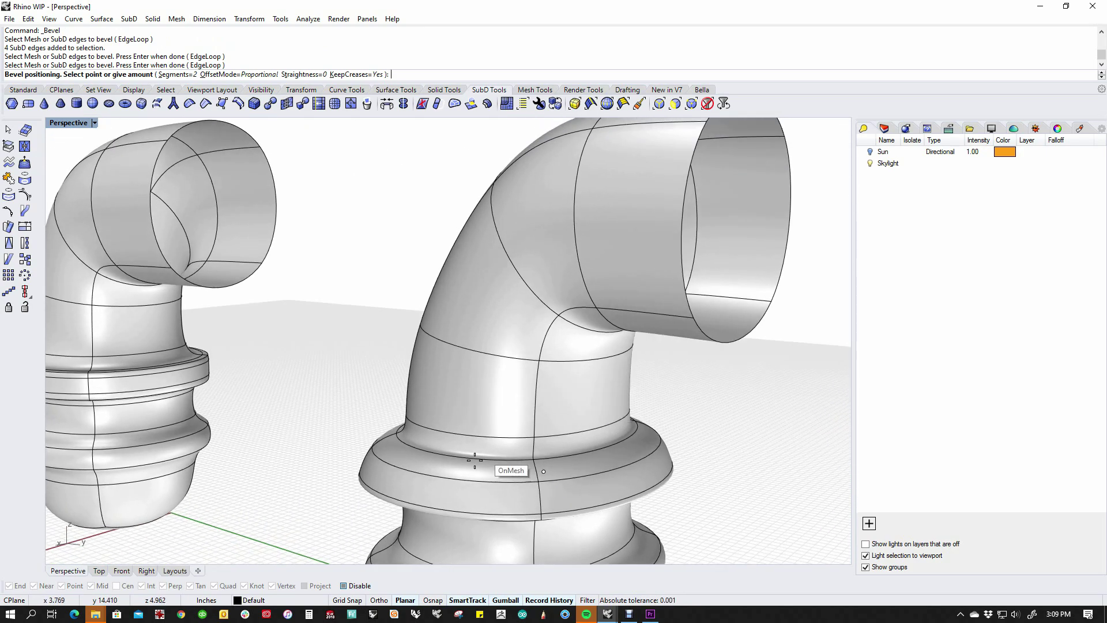
key("Tab")
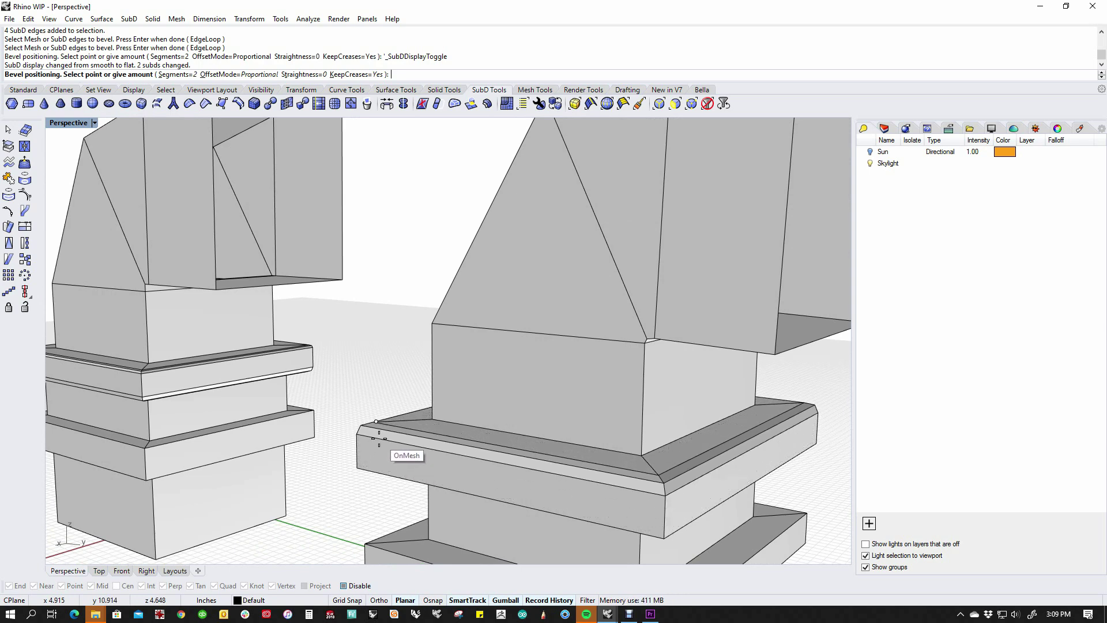
key("Tab")
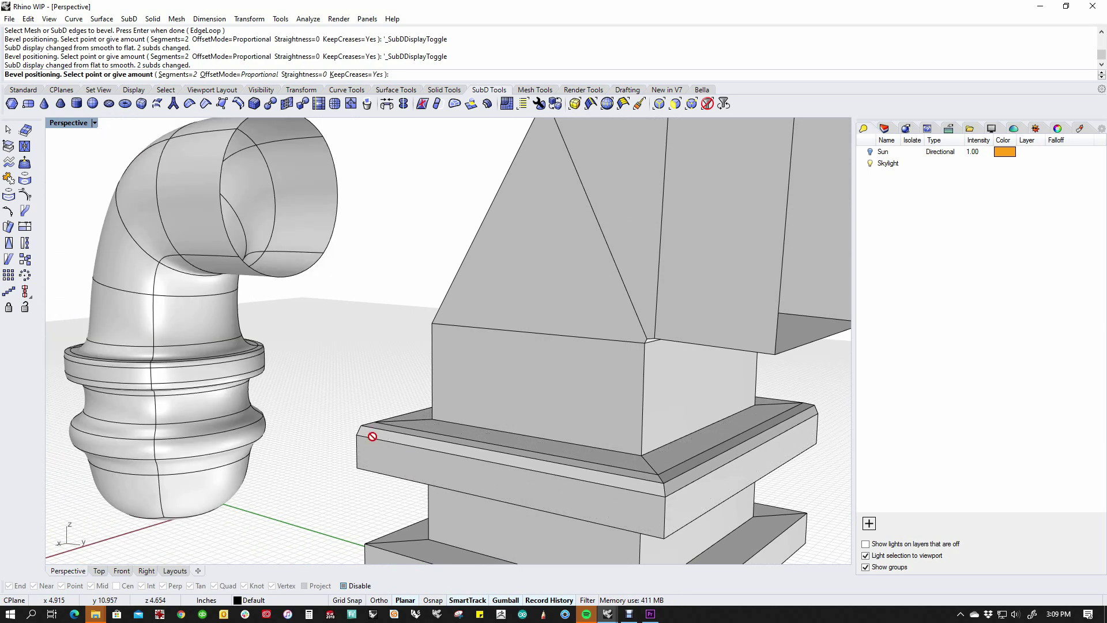
key("Return")
scroll(362, 413, "down", 3)
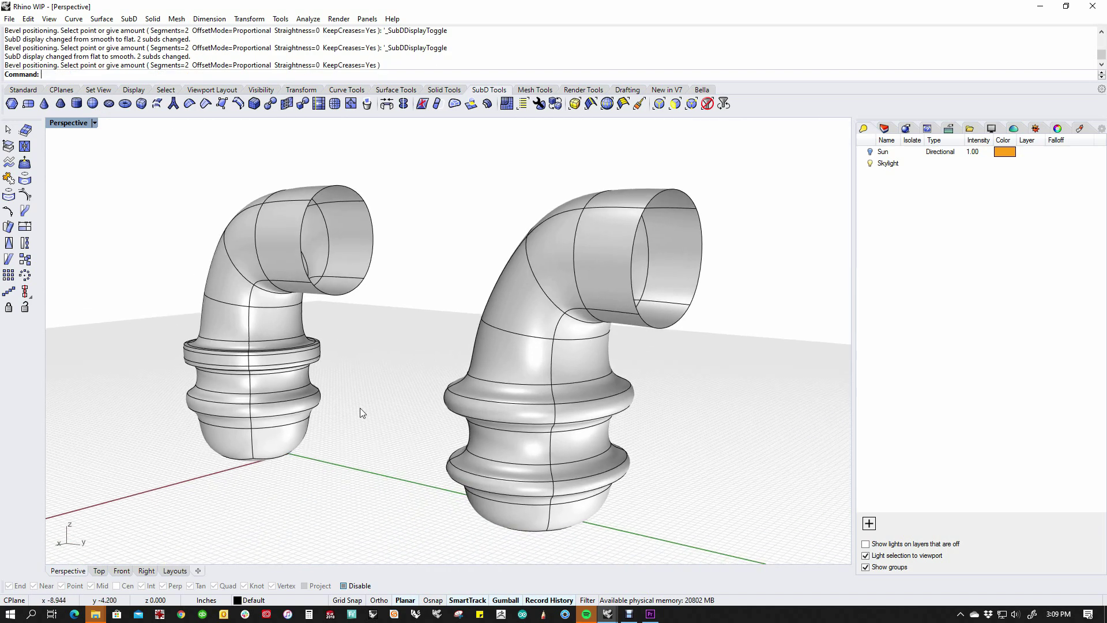
right_click_drag(362, 413, 417, 449)
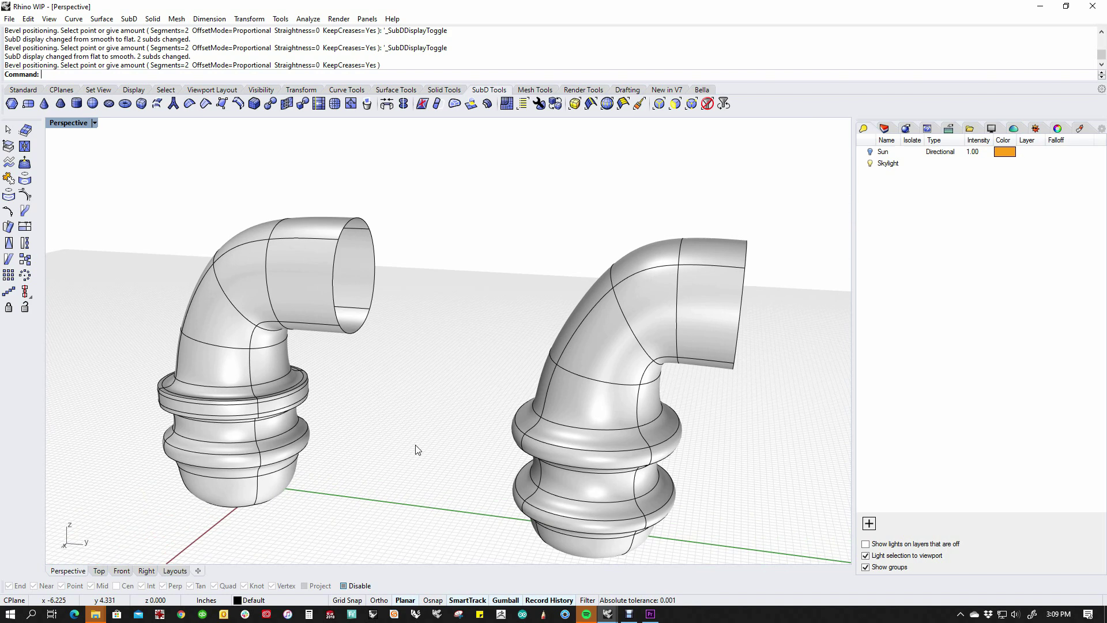
right_click_drag(417, 449, 372, 430)
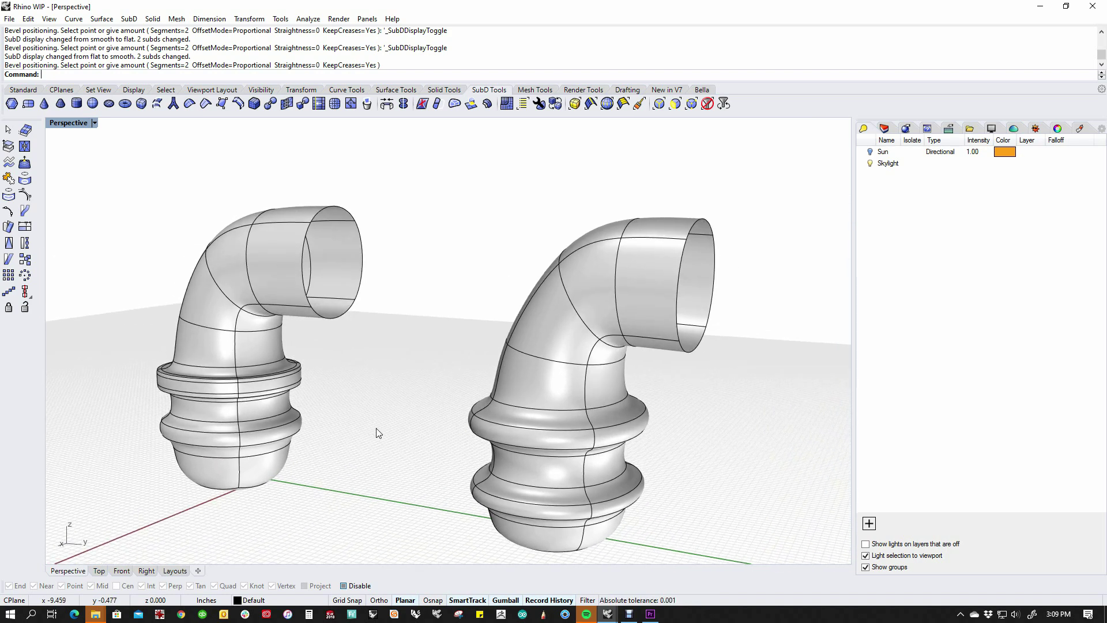